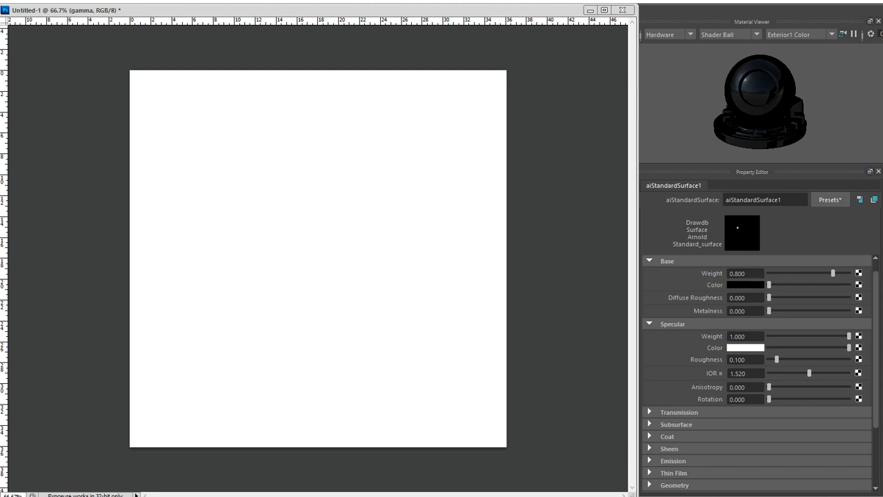
Show the example images in turn: the coloured world map, the UV layouts and the helmet's colour ID map.
key("ctrl+v")
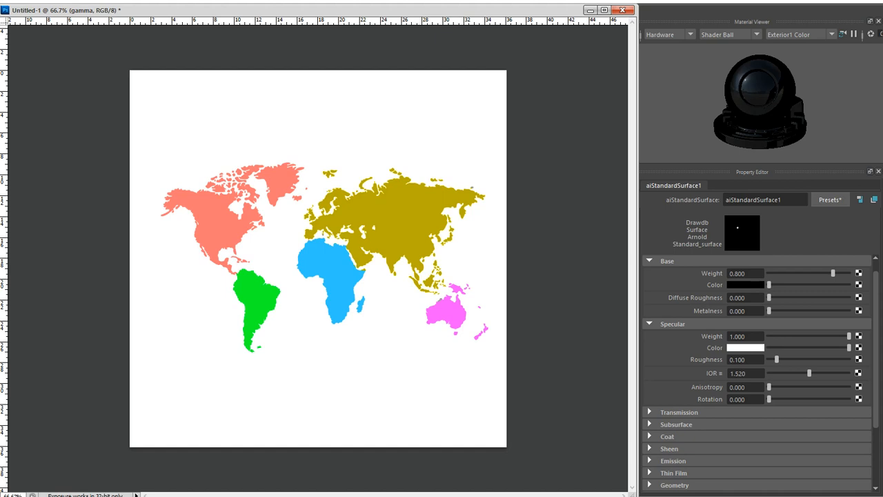
key("ctrl+z")
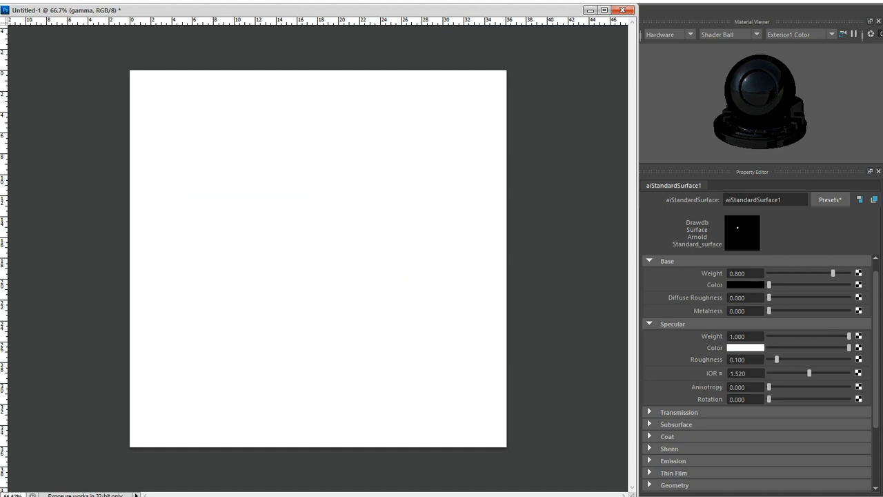
key("ctrl+alt+z")
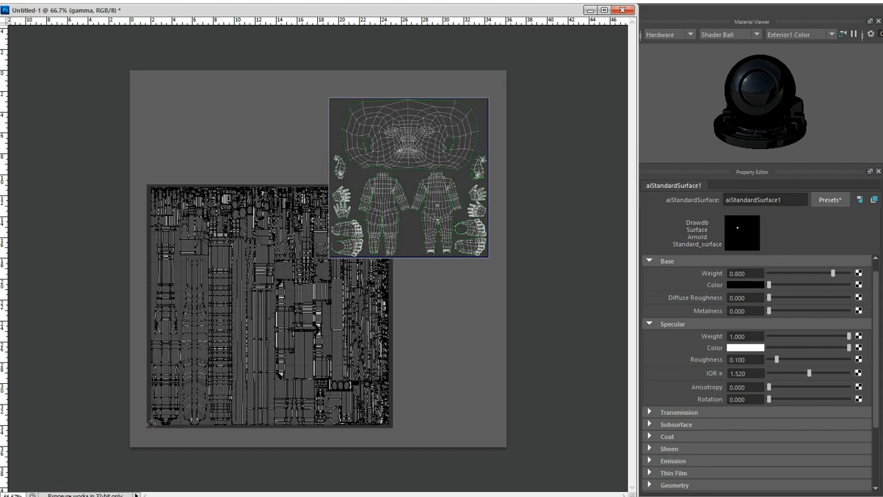
key("ctrl+v")
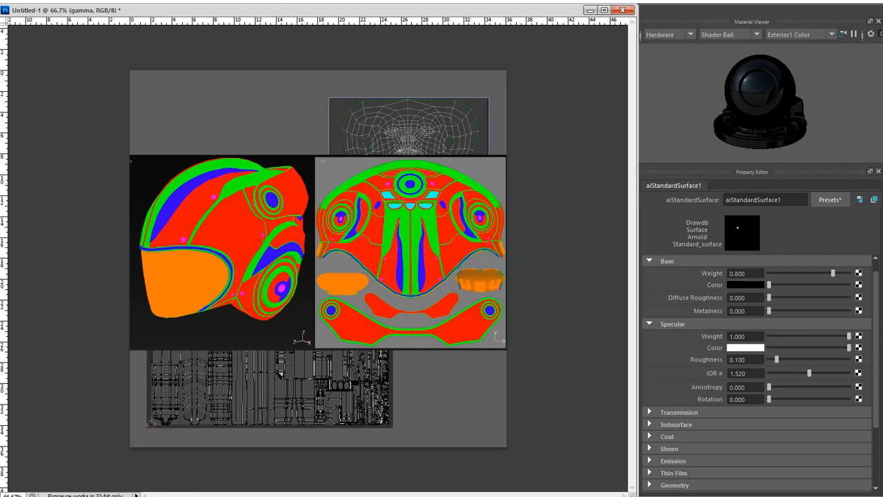
Cover the canvas with a flat blue-grey fill and place the rusted metal texture over it.
key("alt+BackSpace")
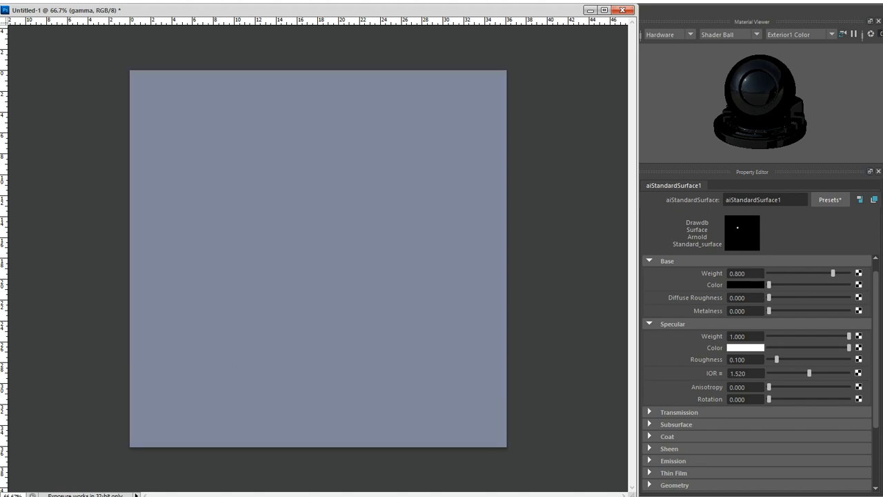
key("ctrl+v")
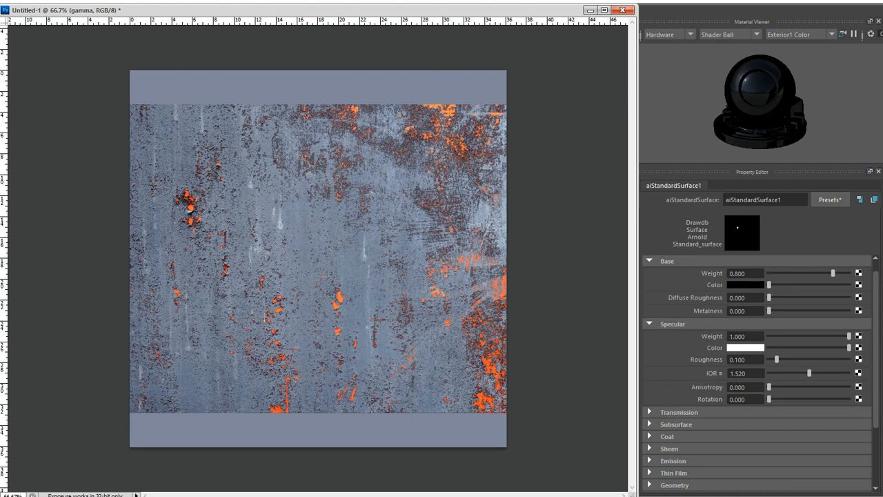
Select the rusted metal layer, Layer 1, and examine its red, green and blue channels one by one before restoring the RGB view.
key("F7")
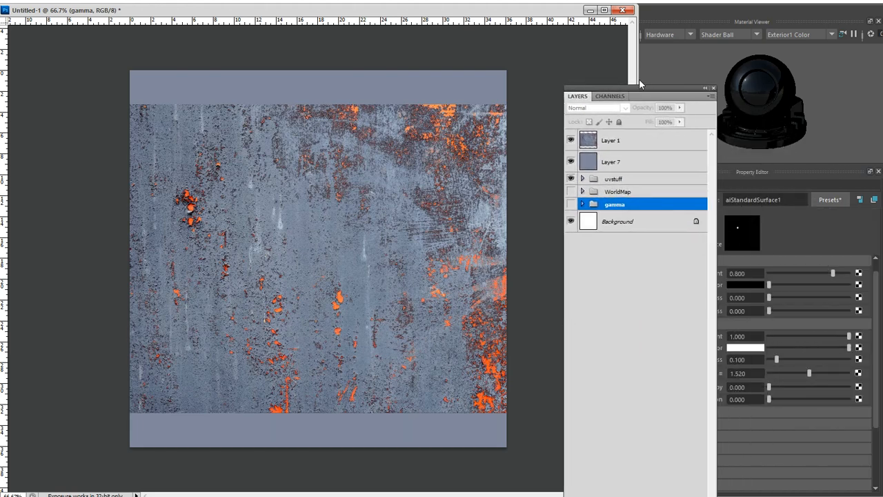
left_click_drag(647, 94, 624, 69)
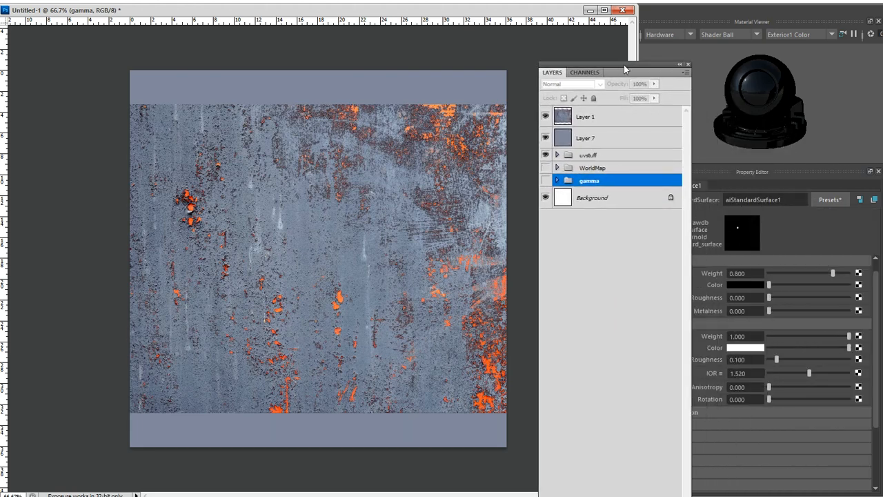
left_click(585, 119)
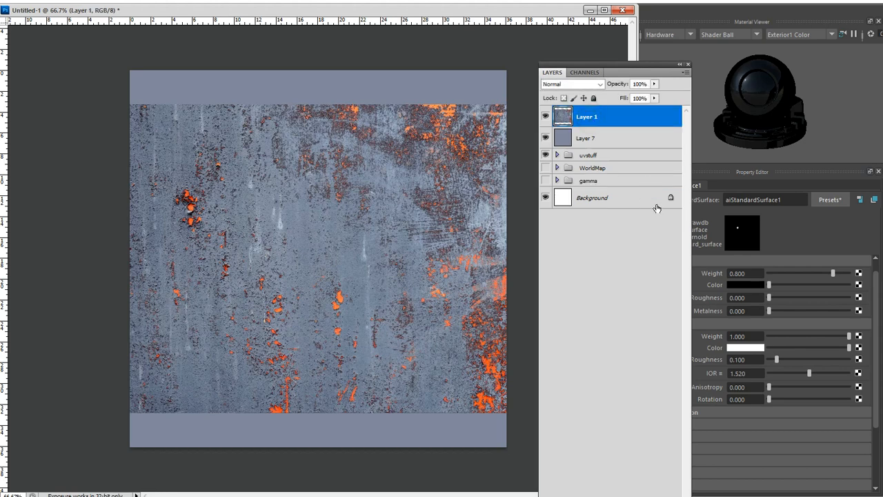
left_click(583, 73)
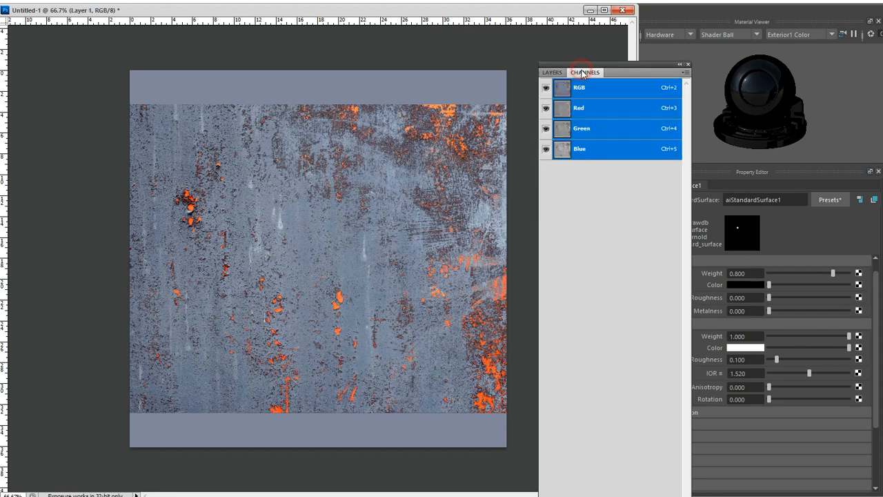
left_click(597, 109)
left_click(597, 130)
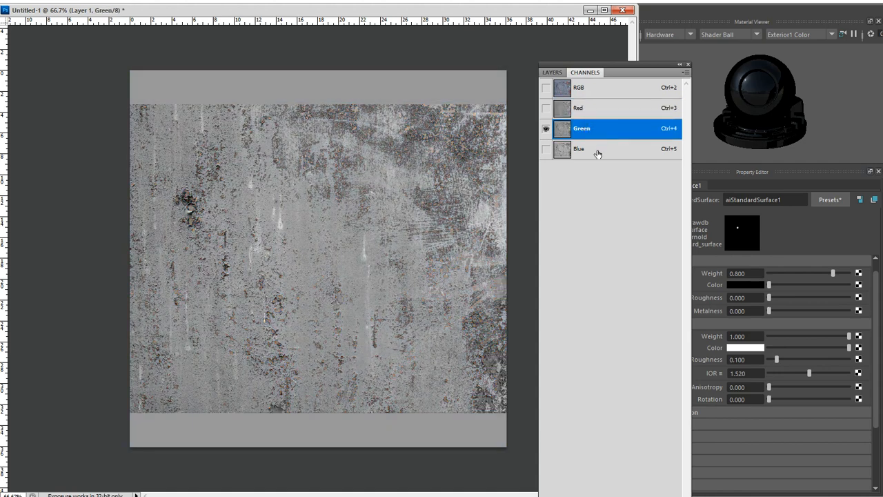
left_click(598, 151)
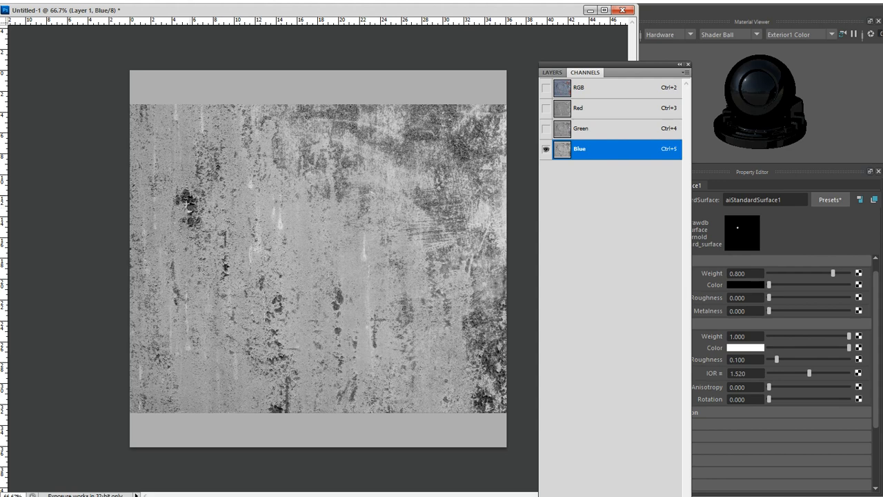
left_click(588, 108)
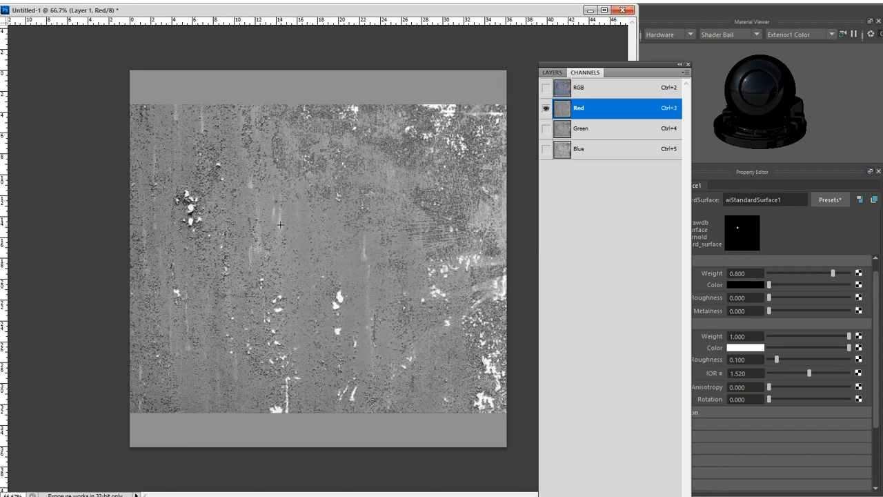
left_click(604, 86)
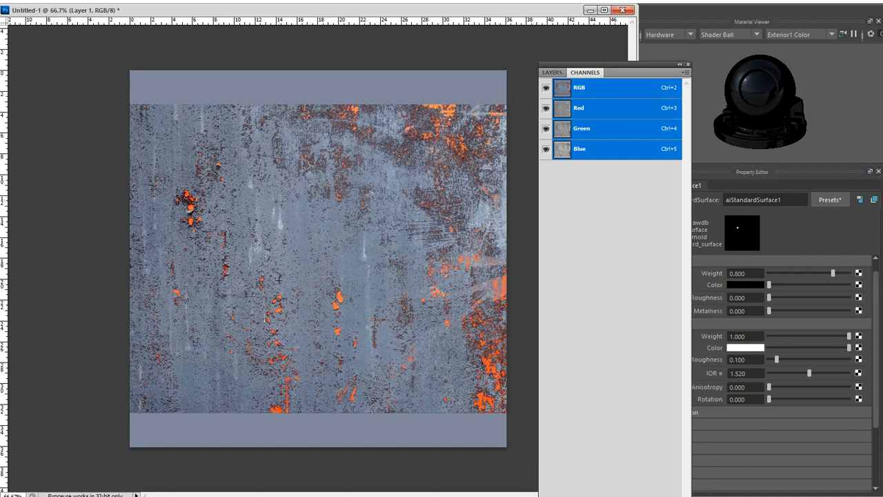
Compare the rust patches in the texture's blue channel with those in the red and green channels.
left_click(602, 147)
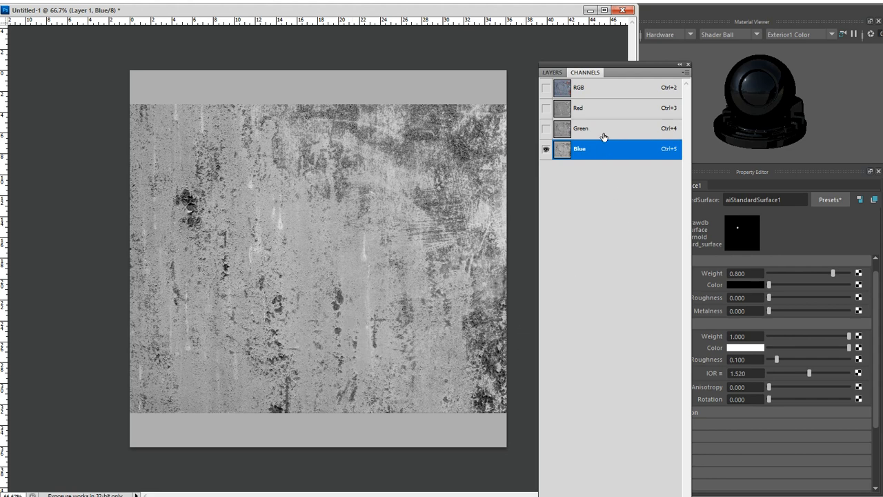
left_click(602, 106)
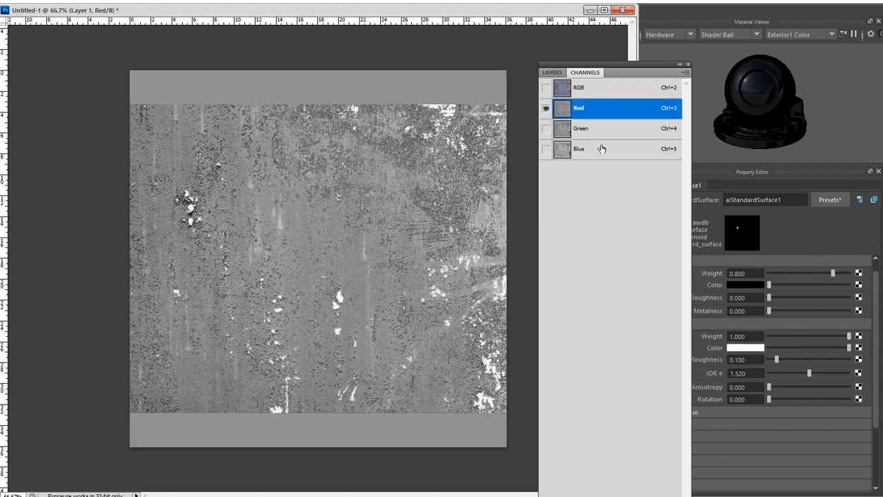
left_click(601, 132)
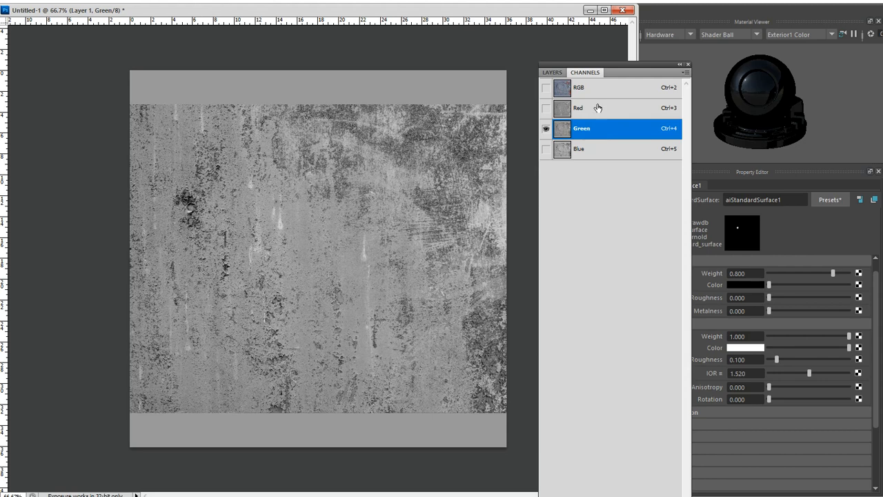
left_click(597, 108)
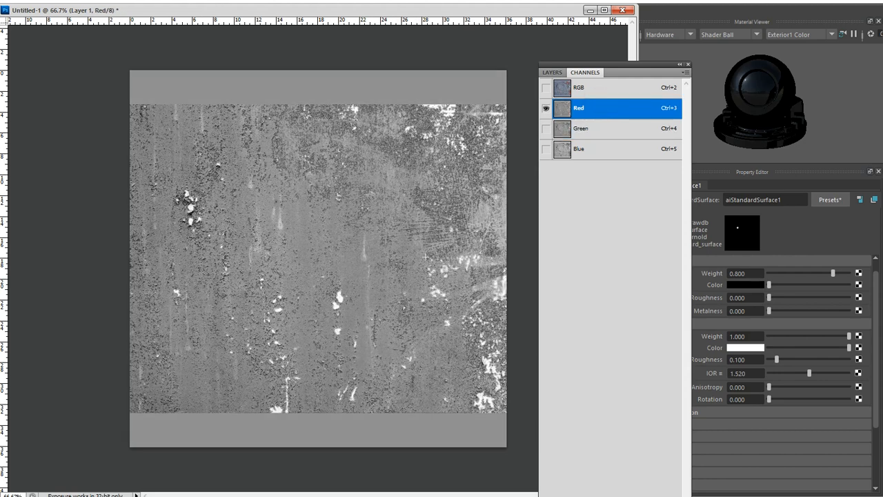
Copy the entire blue channel of Layer 1 and paste it as a new greyscale layer on top.
left_click(615, 147)
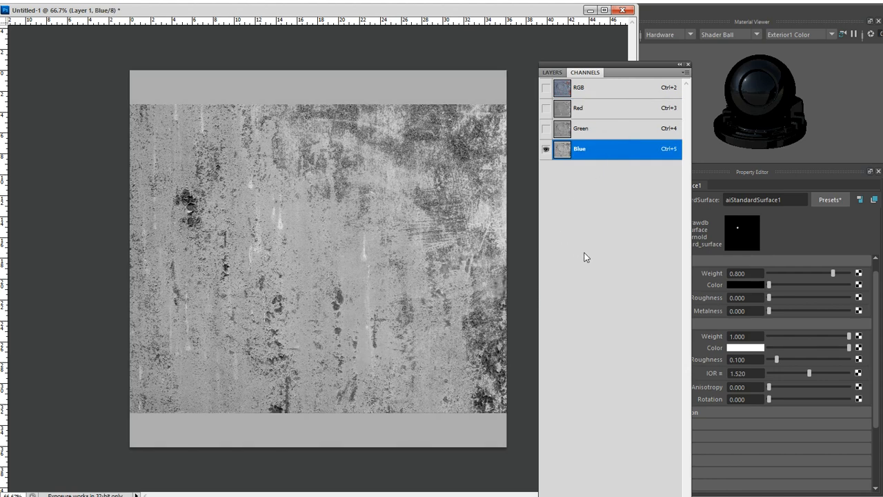
key("ctrl+a")
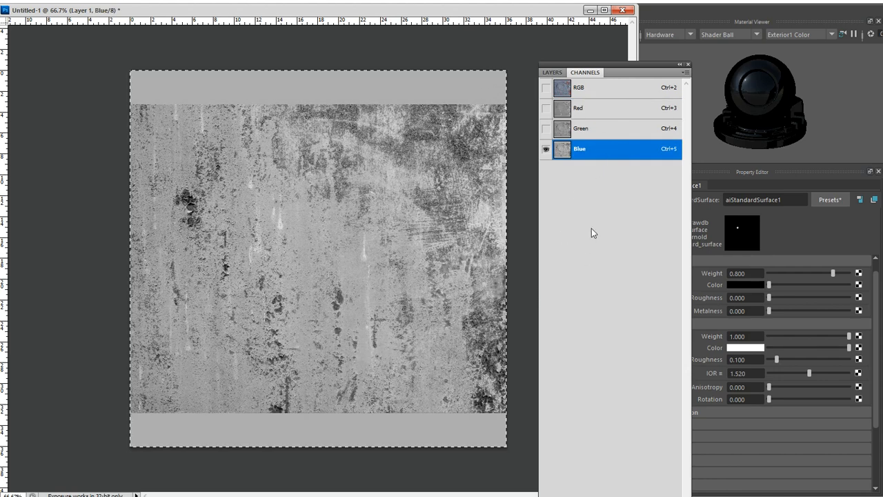
left_click(583, 88)
left_click(552, 71)
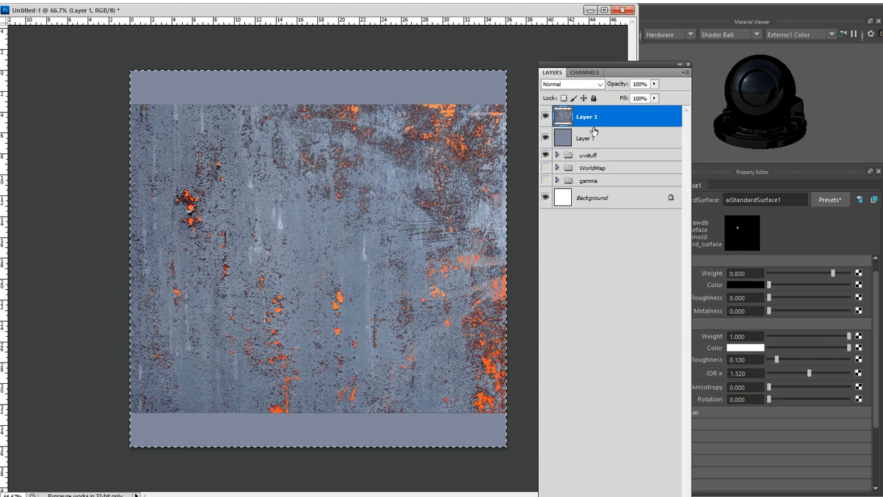
key("ctrl+j")
key("ctrl+shift+u")
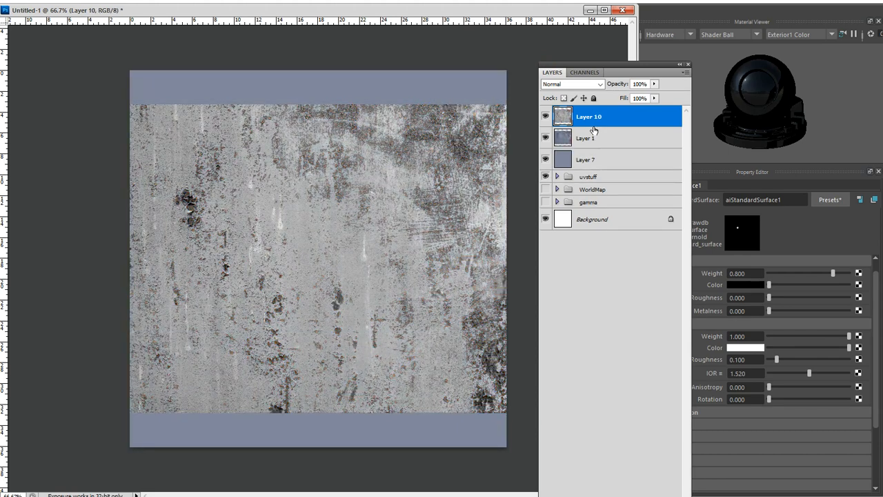
Hide the blue-channel layer, copy the red channel of Layer 1 and paste it as a new topmost layer.
left_click(545, 117)
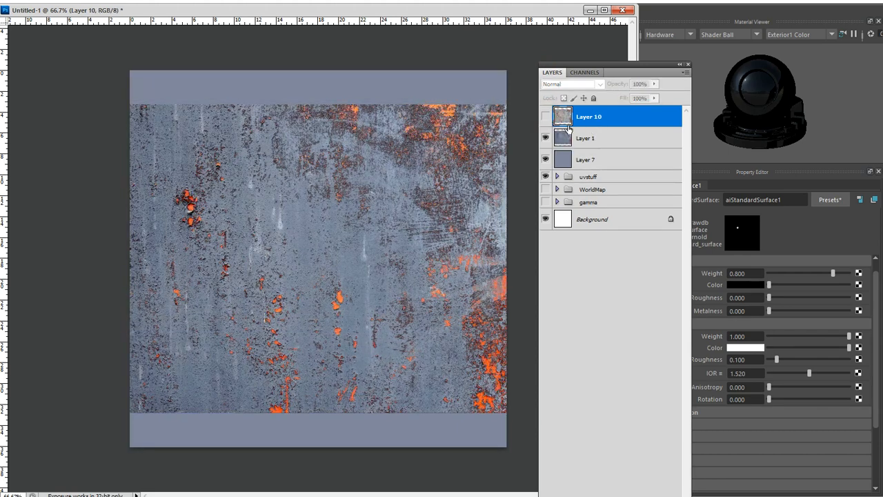
left_click(612, 137)
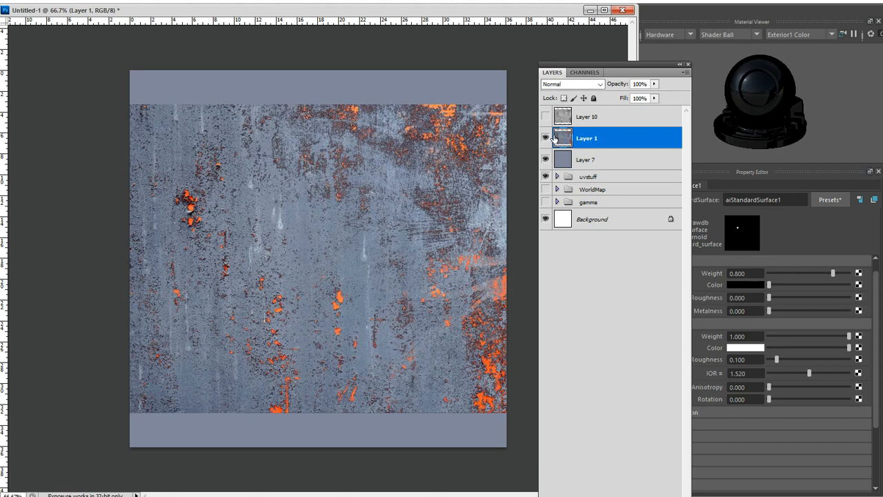
left_click(580, 72)
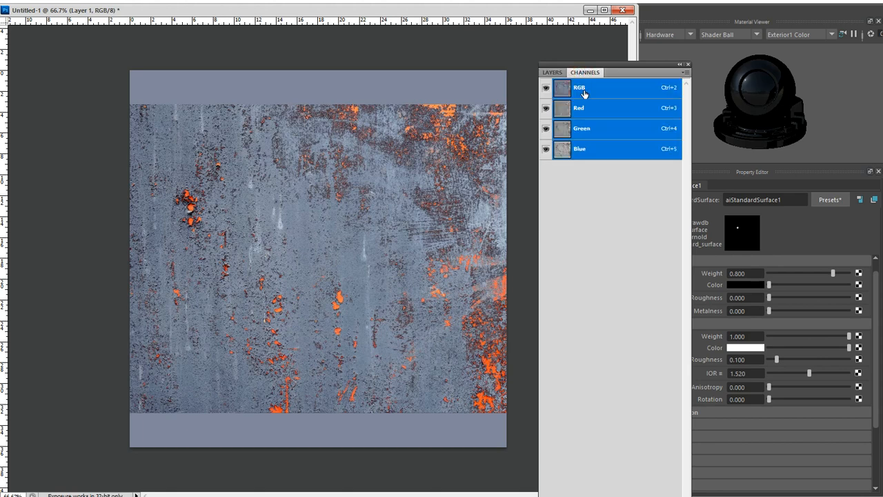
left_click(590, 107)
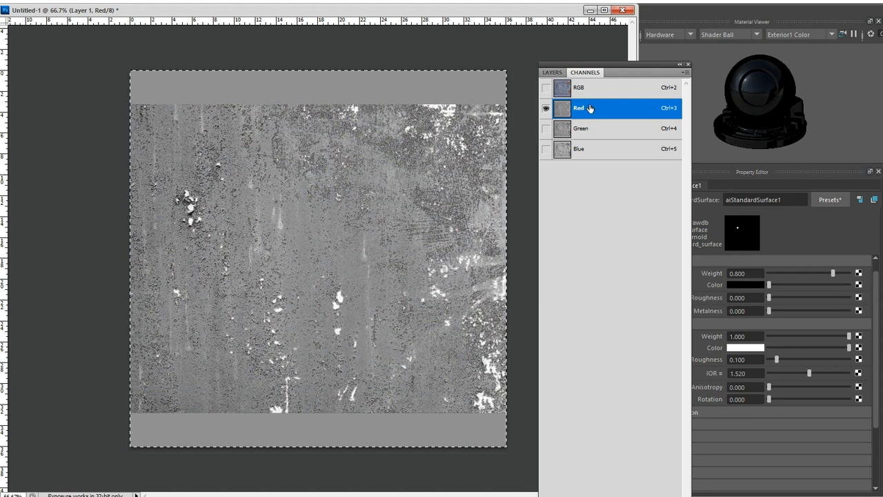
left_click(597, 89)
left_click(552, 72)
left_click(588, 119)
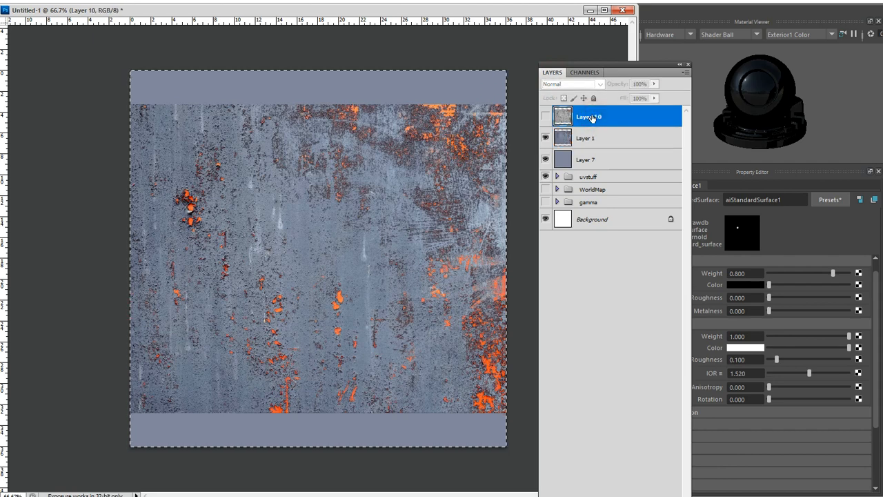
key("ctrl+v")
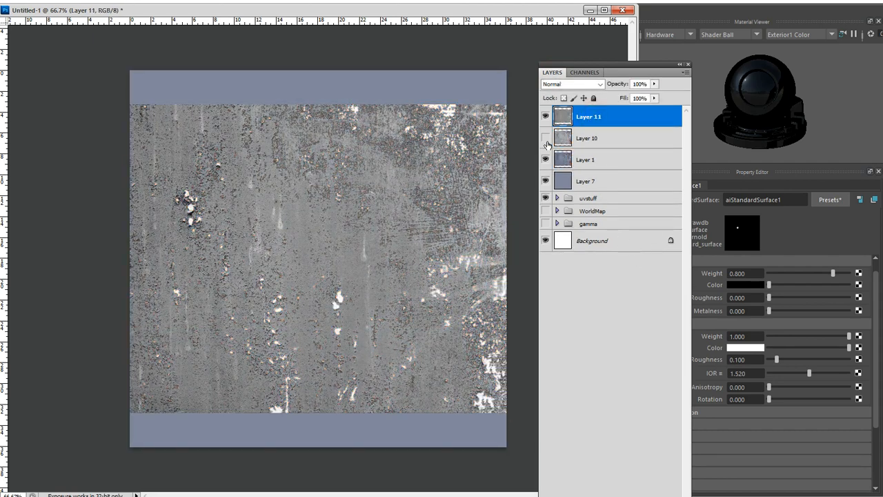
Show the blue-channel layer and compare it with the red-channel layer by toggling the upper layer's visibility.
left_click(544, 133)
left_click(545, 118)
left_click(545, 117)
left_click(545, 117)
left_click(545, 117)
Set the red-channel layer's blend mode to Difference and merge it down into the blue-channel layer.
left_click(575, 87)
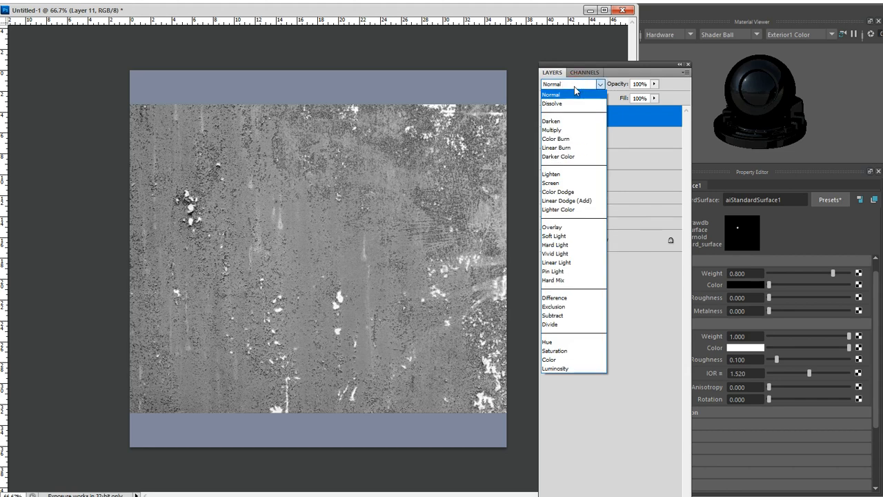
left_click(590, 298)
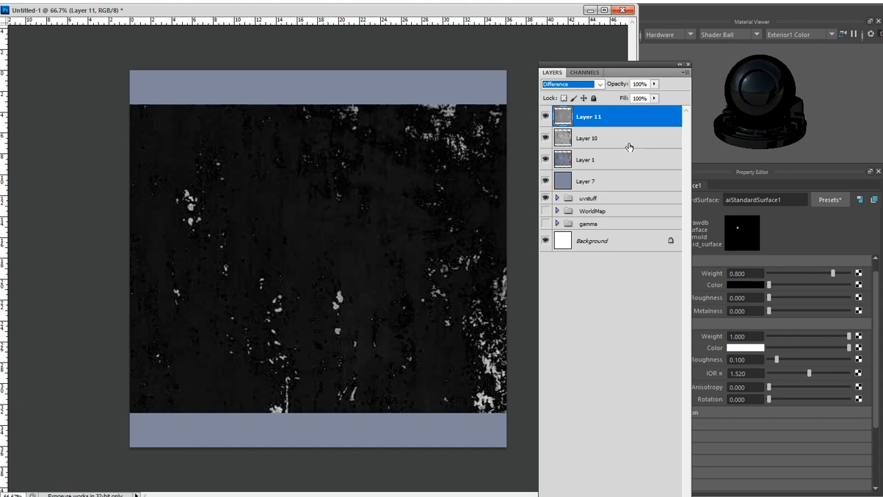
key("ctrl+e")
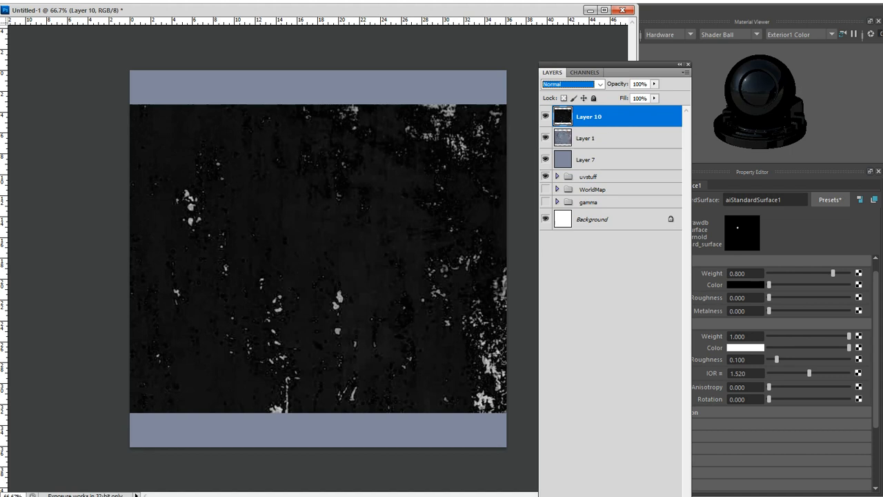
Apply Levels to the merged difference layer with a black input of 42 and a white input of 124.
key("Escape")
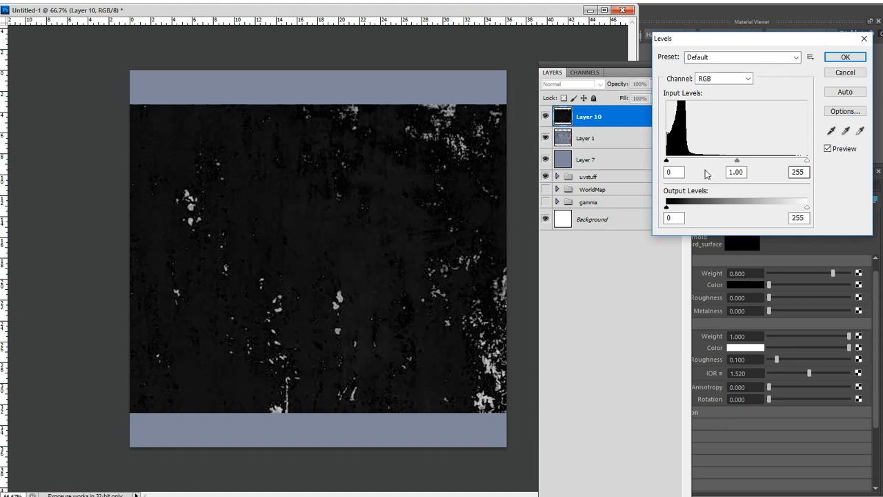
left_click_drag(665, 162, 678, 162)
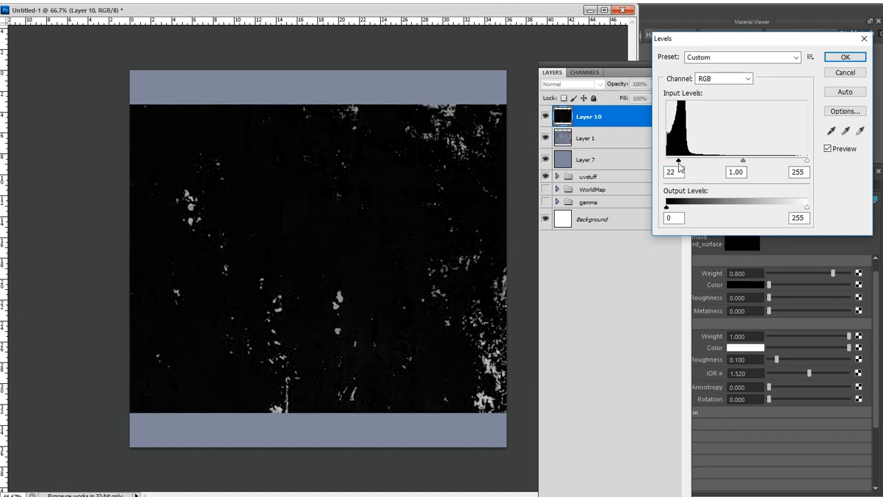
left_click_drag(807, 161, 736, 161)
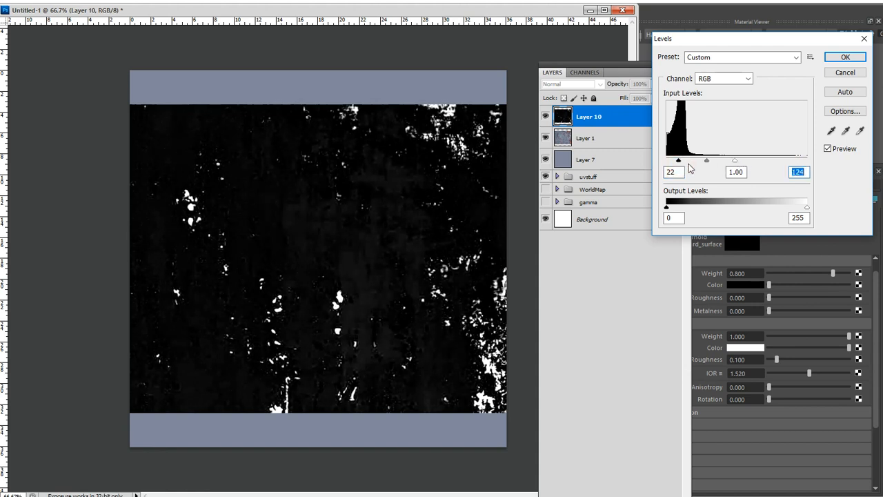
left_click_drag(679, 161, 689, 162)
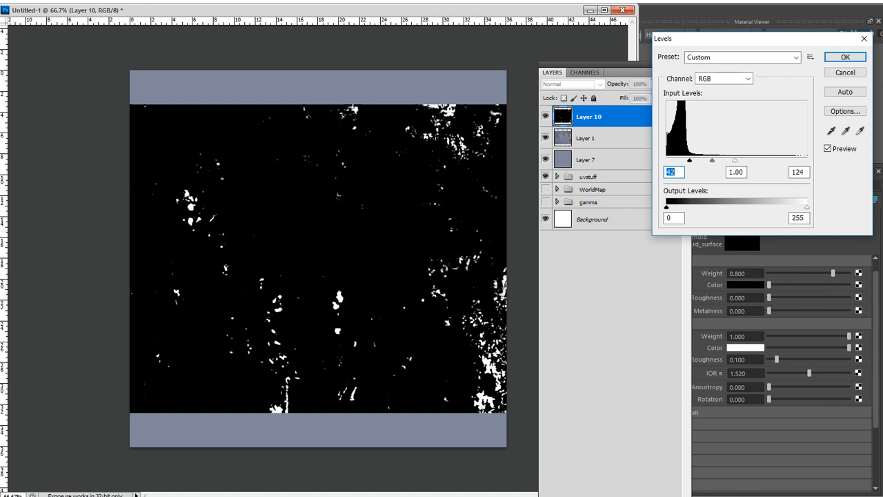
left_click(847, 57)
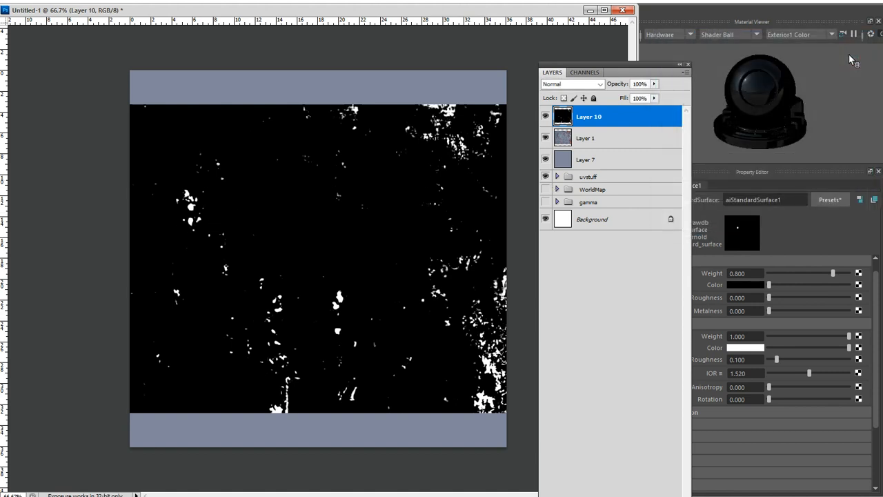
Save the difference mask's luminosity as a new alpha channel and delete the mask layer.
left_click(584, 73)
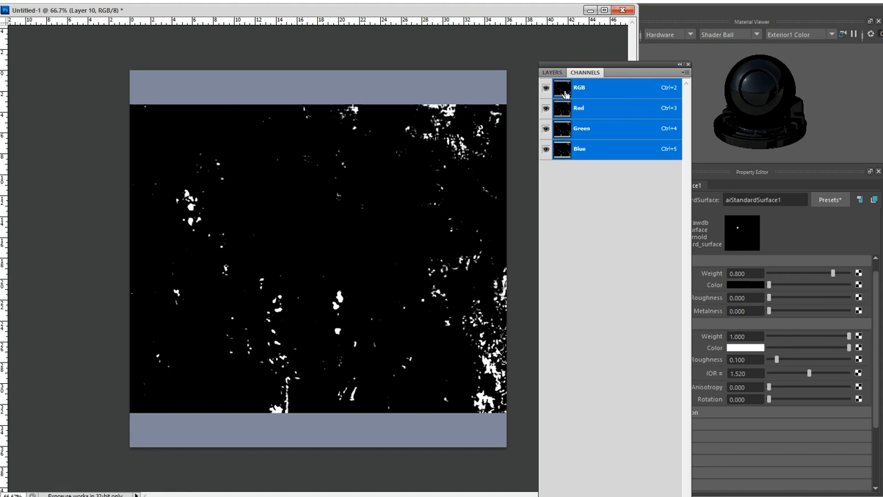
left_click(552, 75)
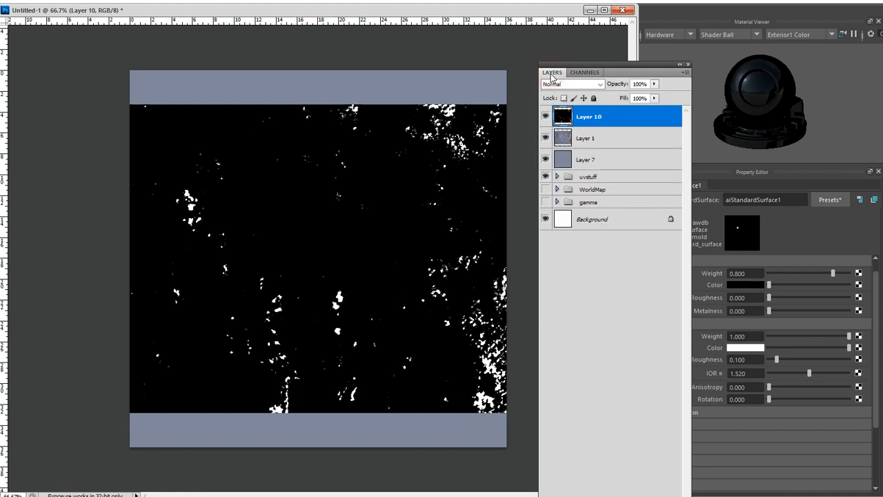
left_click(584, 73)
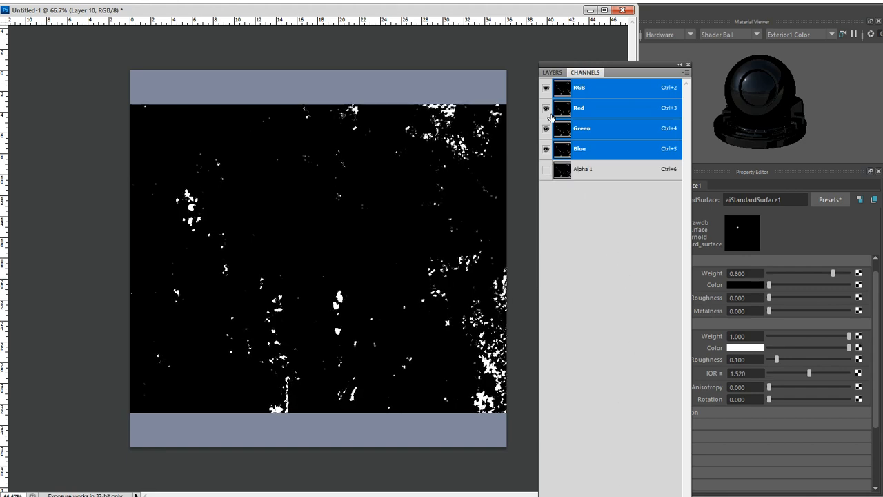
left_click(552, 72)
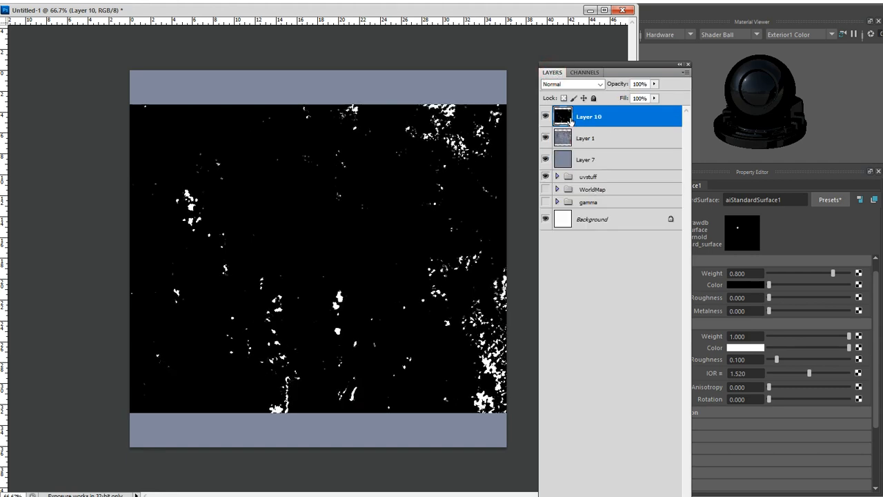
left_click_drag(592, 122, 620, 495)
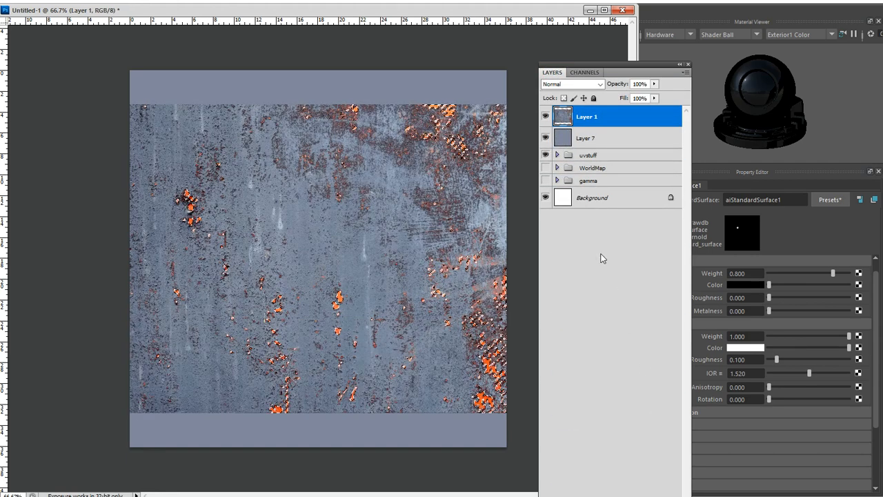
Load the saved alpha channel as a selection over Layer 1 to check which rust areas it covers.
left_click(583, 72)
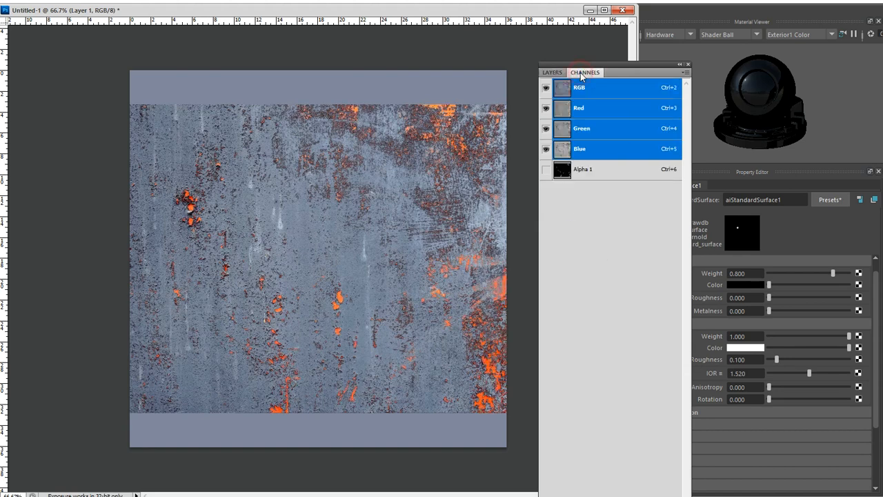
left_click(563, 171, "ctrl")
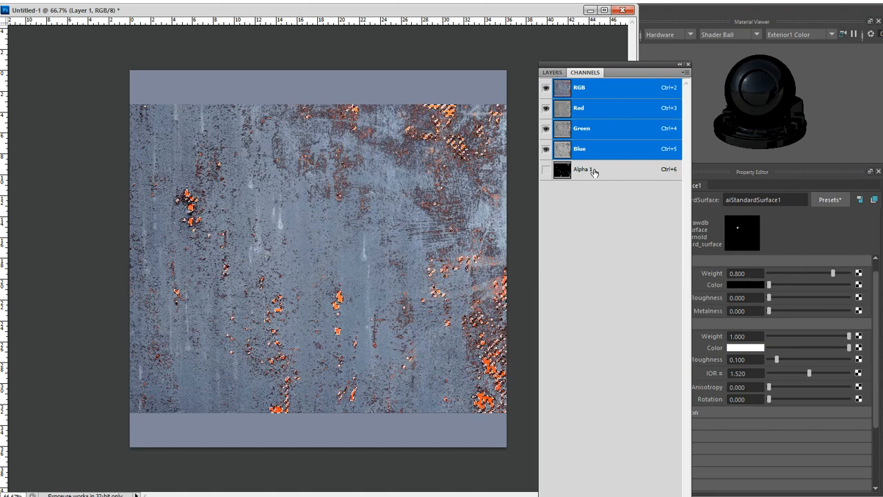
left_click(552, 71)
left_click(595, 116)
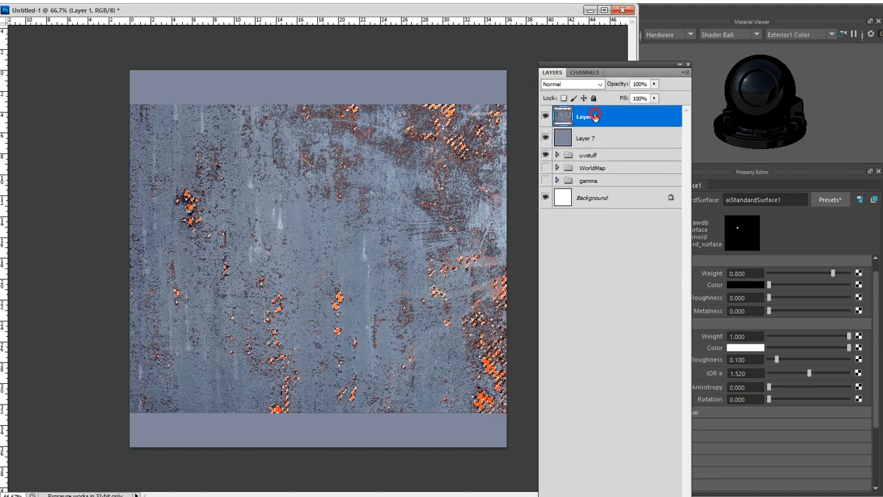
Copy the entire blue channel of Layer 1 and paste it as a new layer above Layer 1.
left_click(584, 72)
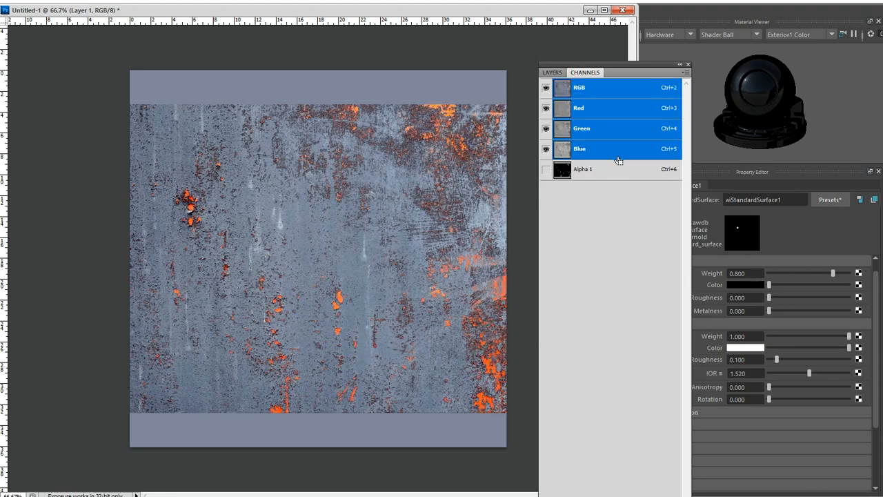
left_click(591, 155)
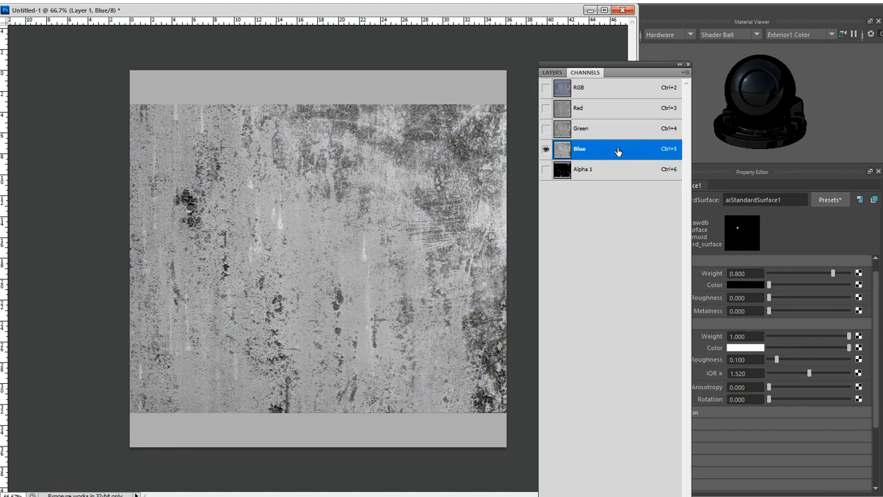
left_click(592, 87)
left_click(552, 72)
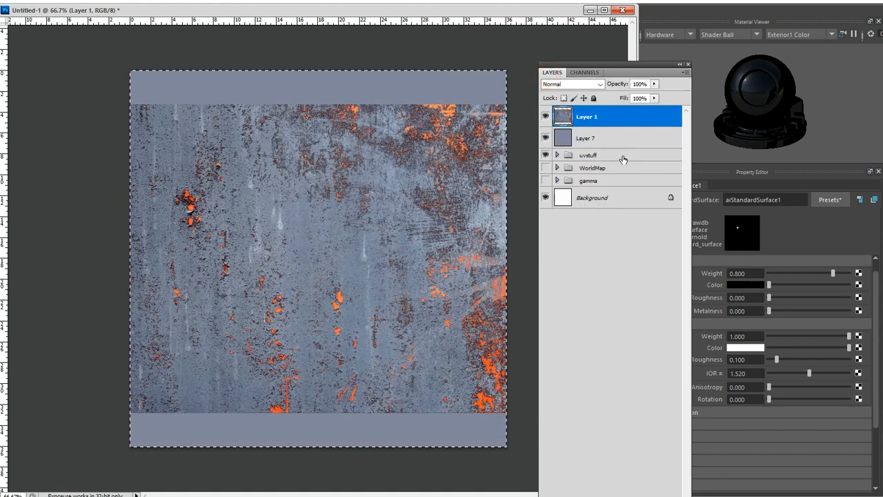
key("ctrl+v")
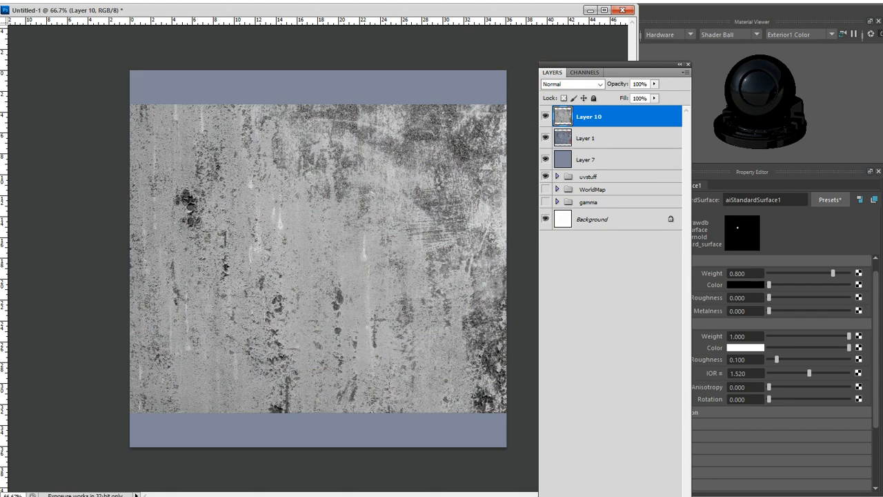
Apply Levels to the pasted blue-channel layer with black input 71 and white input slightly below 174, and invert the layer.
key("ctrl+l")
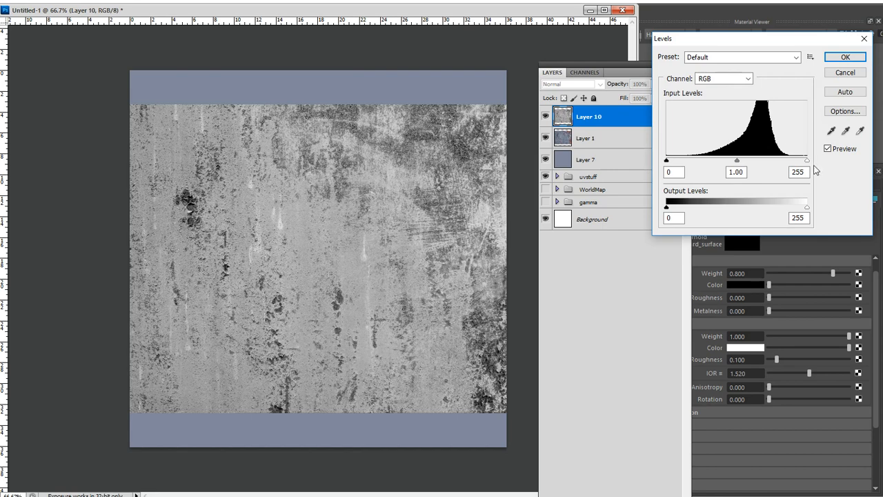
left_click_drag(802, 163, 762, 160)
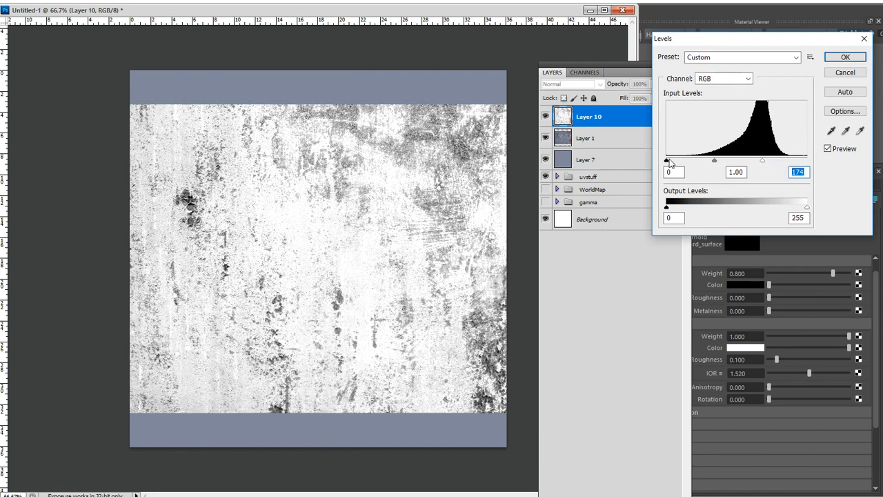
left_click_drag(668, 161, 706, 164)
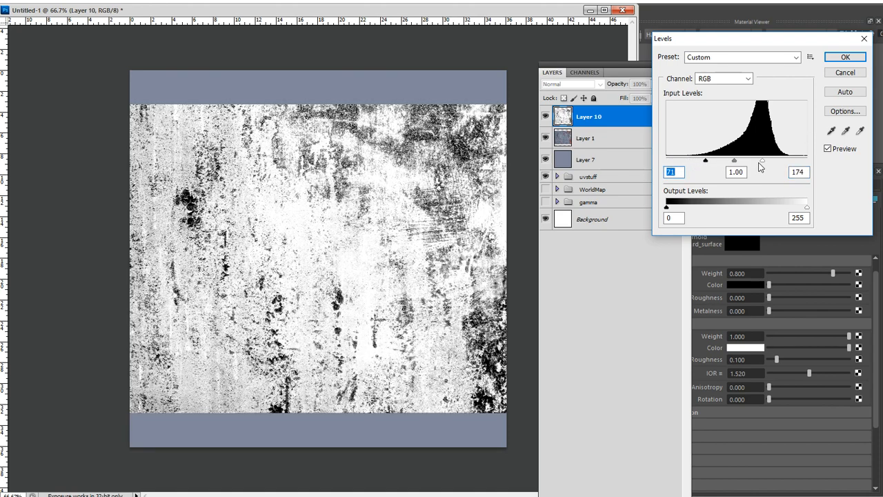
left_click_drag(761, 161, 758, 164)
left_click(845, 58)
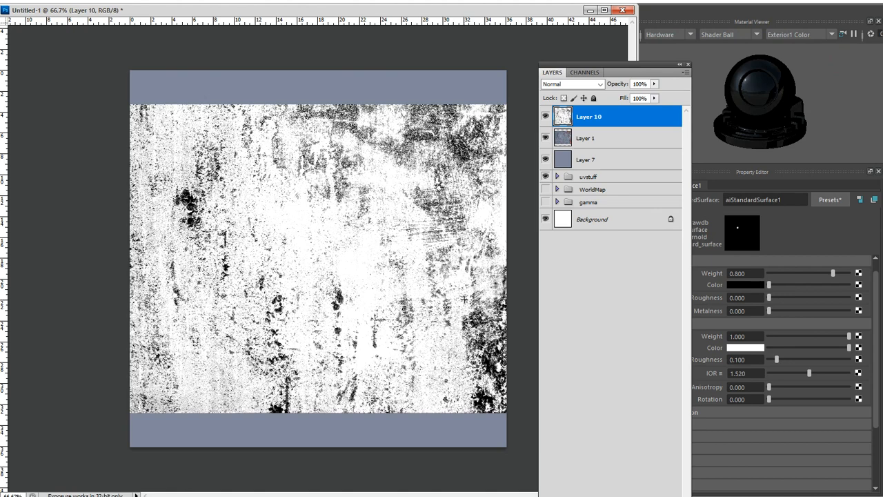
key("ctrl+i")
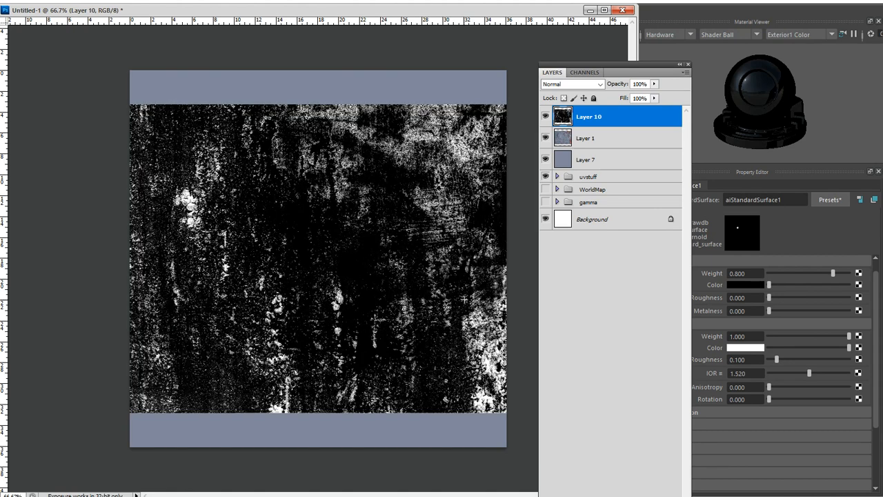
Rename the existing alpha channel RedRust.
left_click(585, 72)
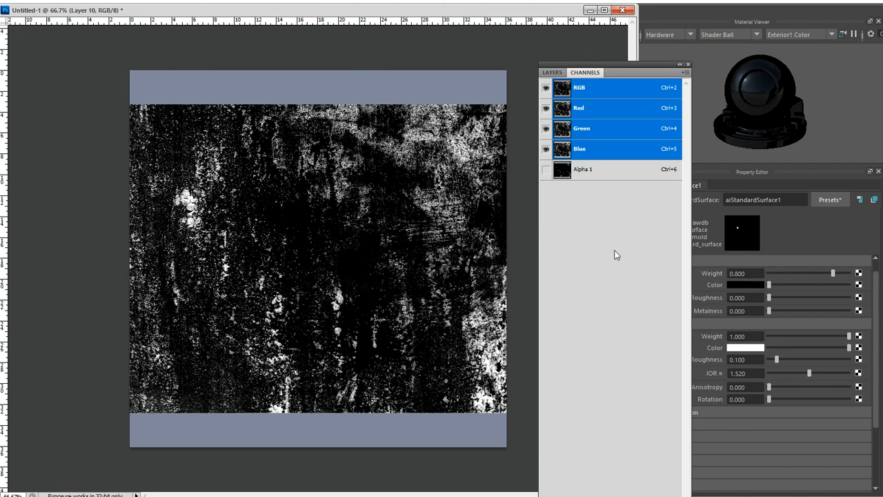
double_click(583, 169)
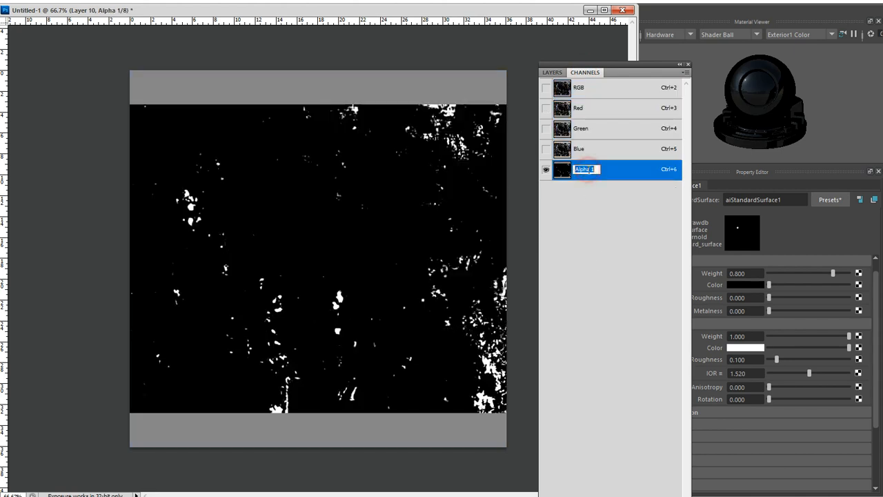
type("RedRust")
key("Return")
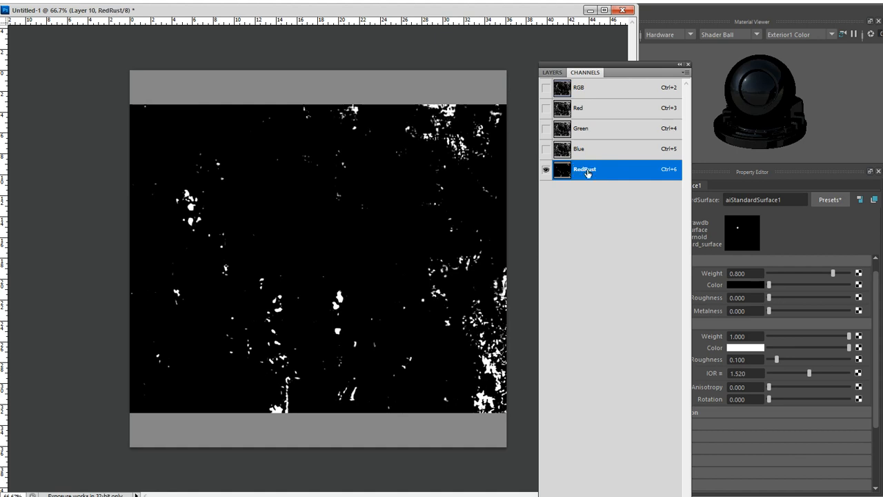
Save the inverted mask's luminosity as a new alpha channel and name it DarkCorrosion.
left_click(584, 89)
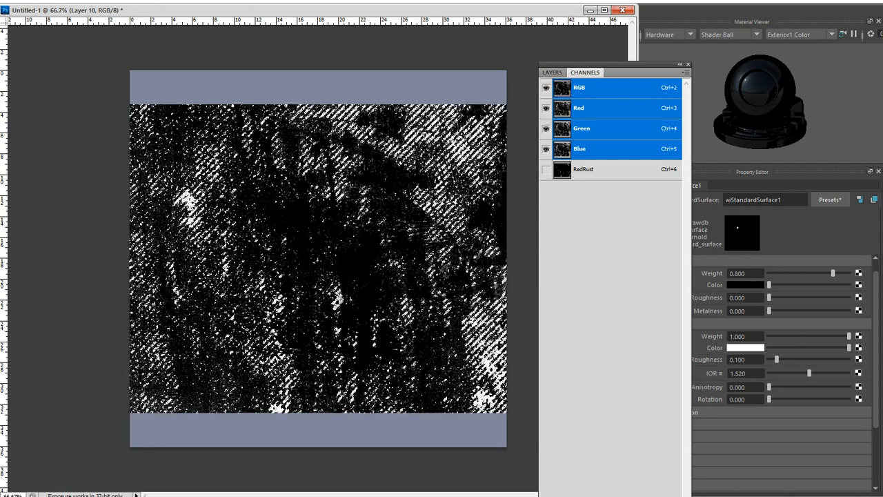
left_click(659, 491)
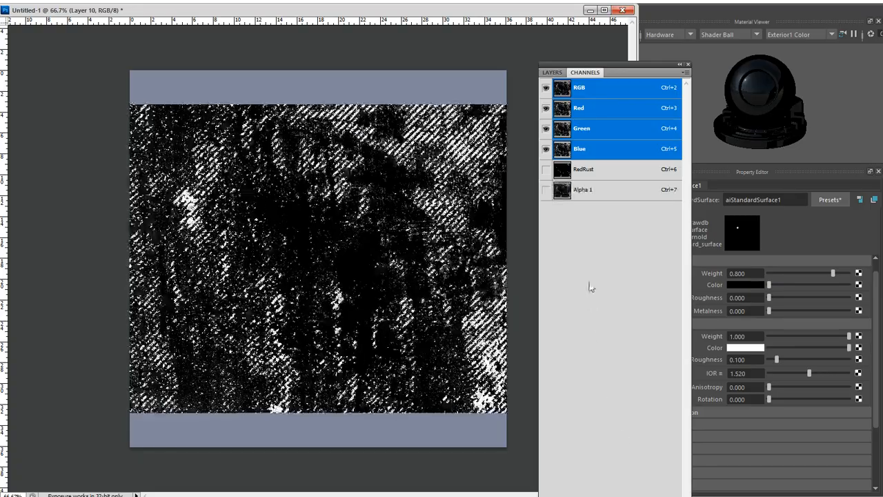
left_click(583, 191)
double_click(584, 191)
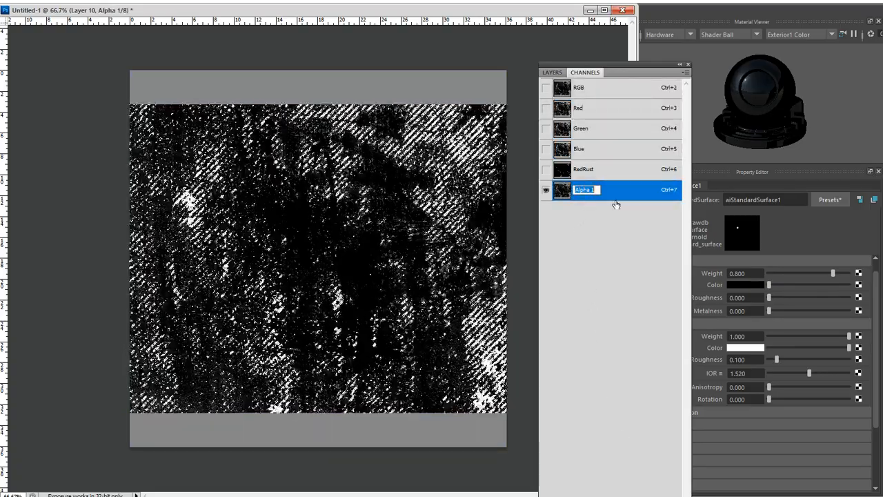
type("Derk")
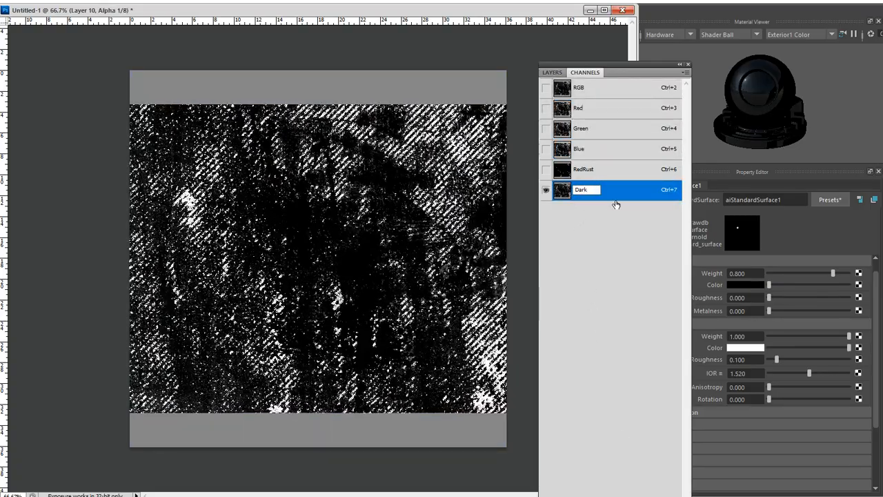
type("C")
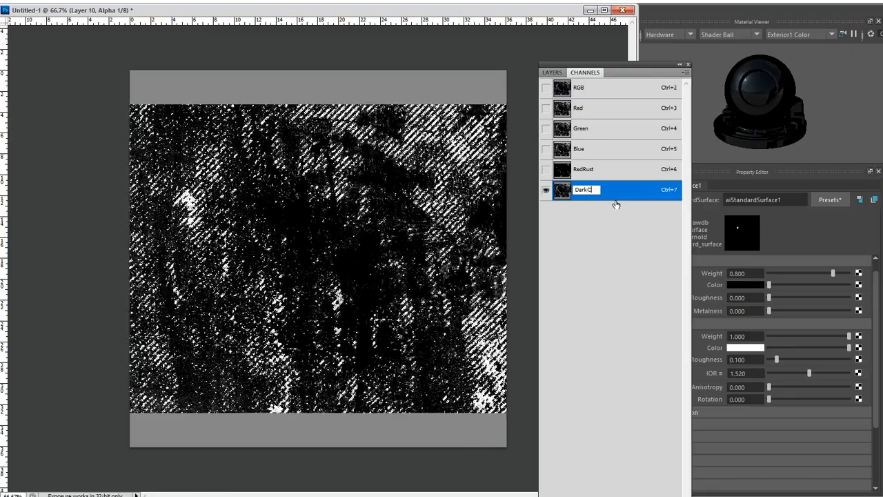
type("orrosion")
key("Return")
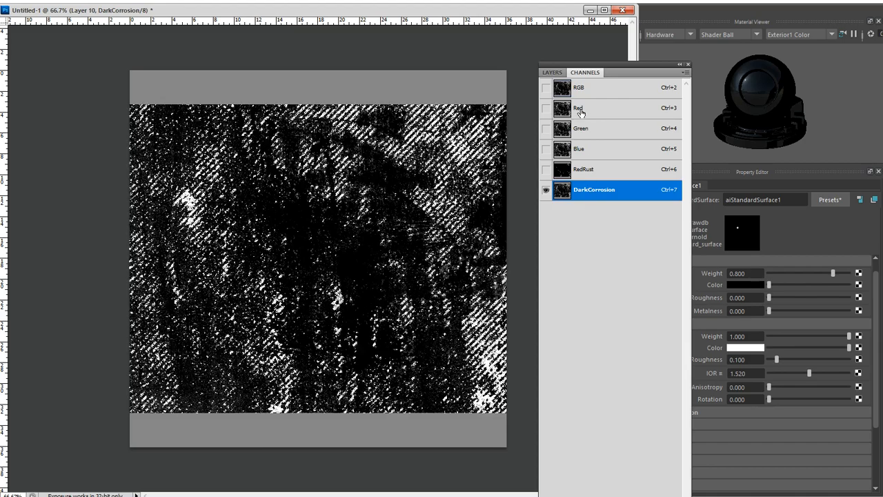
Return to the composite RGB channel and delete the inverted mask layer above Layer 1.
left_click(591, 88)
left_click(552, 73)
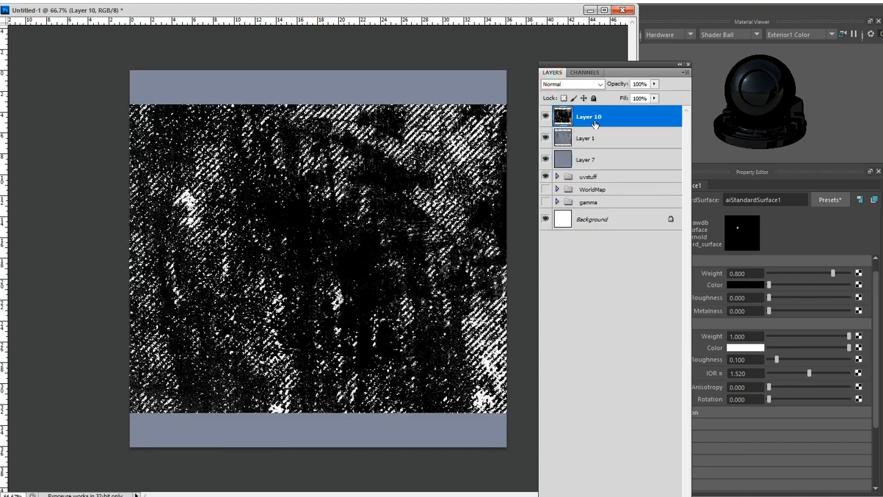
left_click(586, 119)
left_click_drag(586, 118, 585, 496)
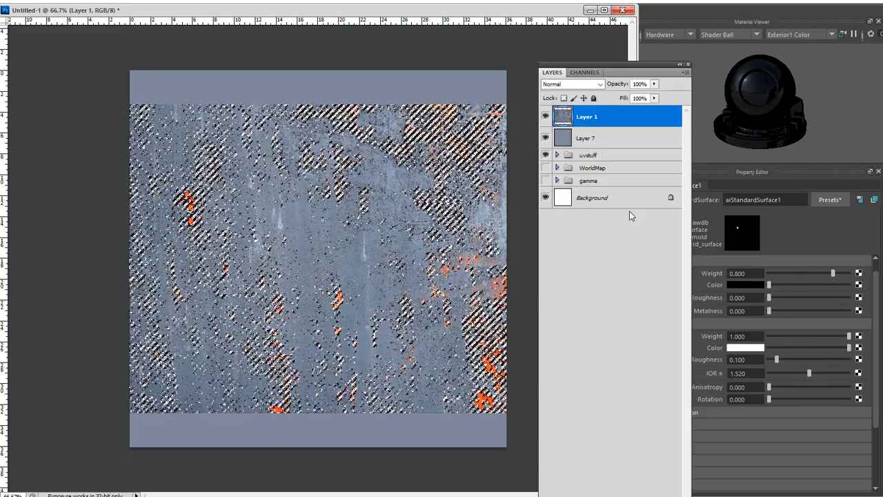
Create an empty layer group above Layer 1, name it Roughness, and collapse it.
key("ctrl+g")
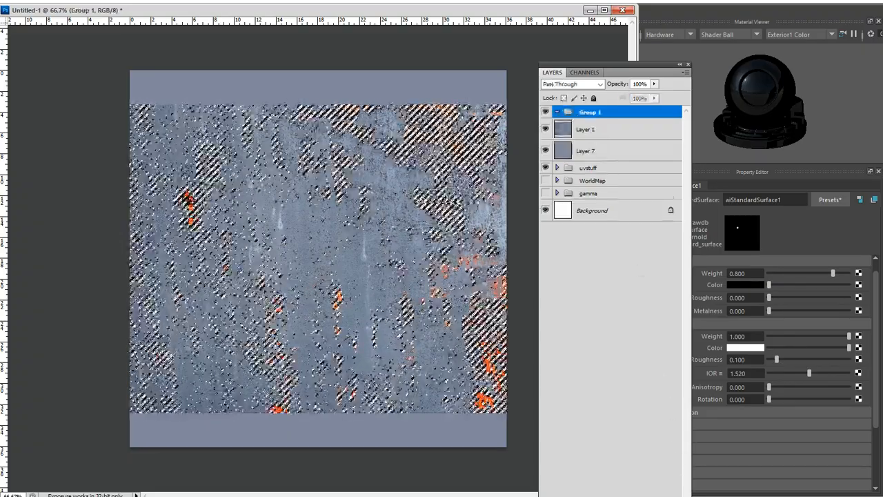
double_click(599, 113)
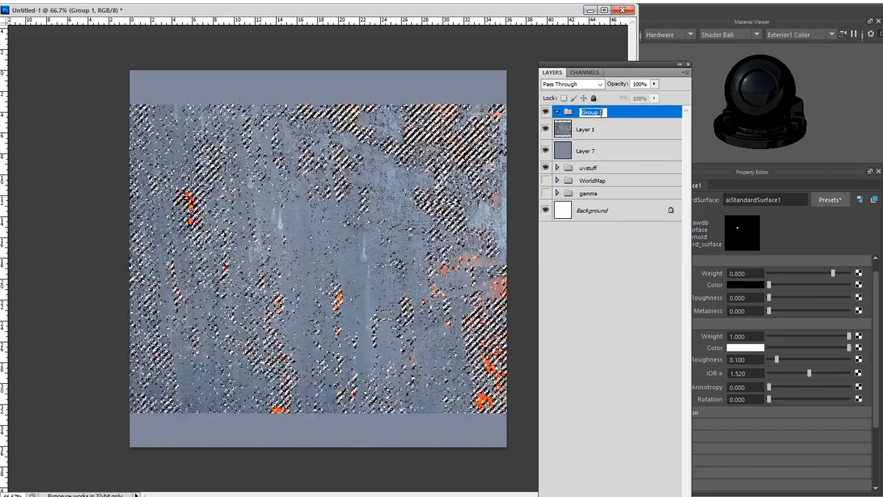
type("M")
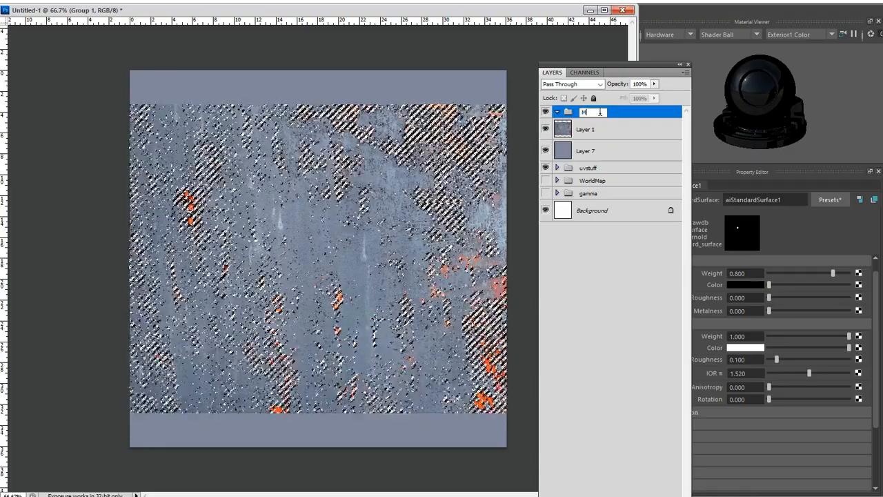
type("etal")
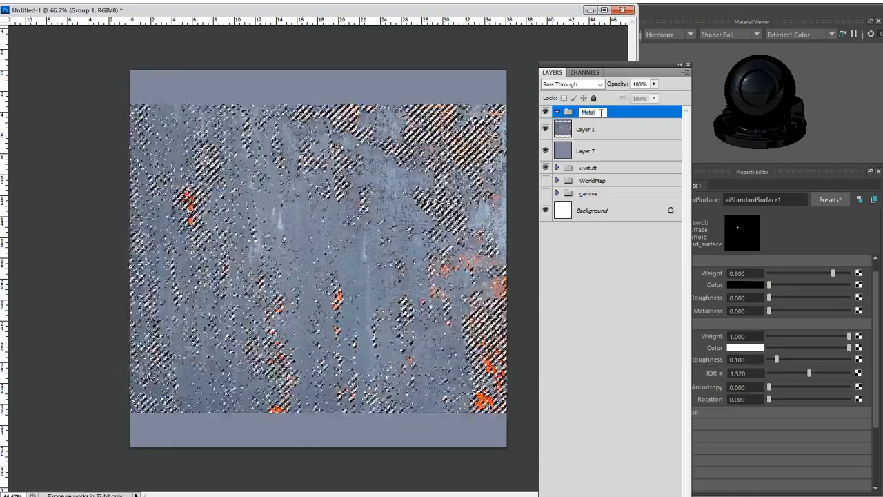
key("BackSpace")
key("BackSpace")
key("BackSpace")
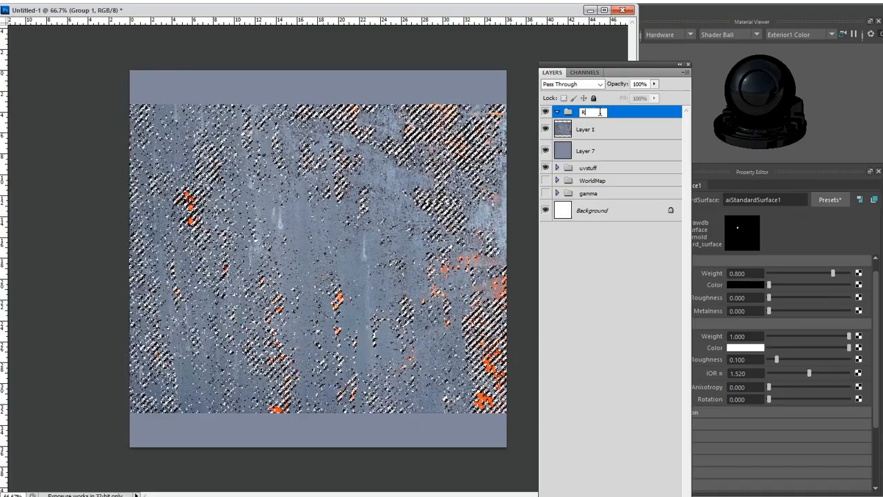
type("Rough")
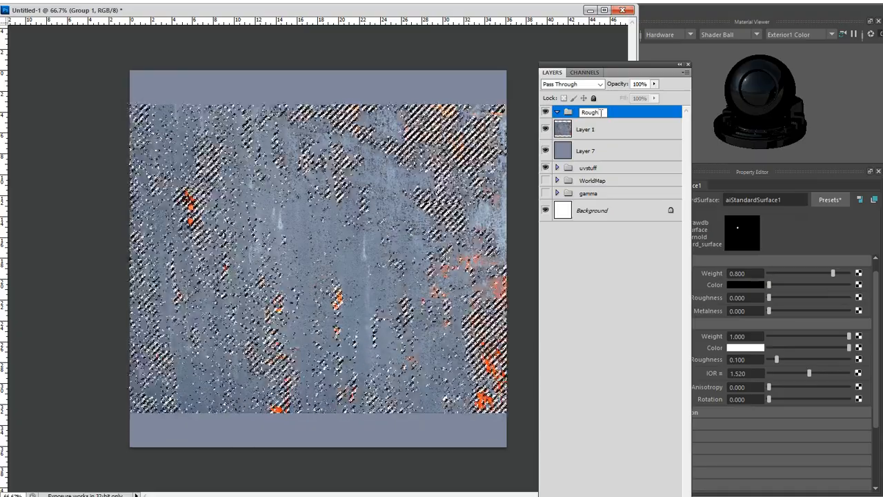
type("ness")
key("Return")
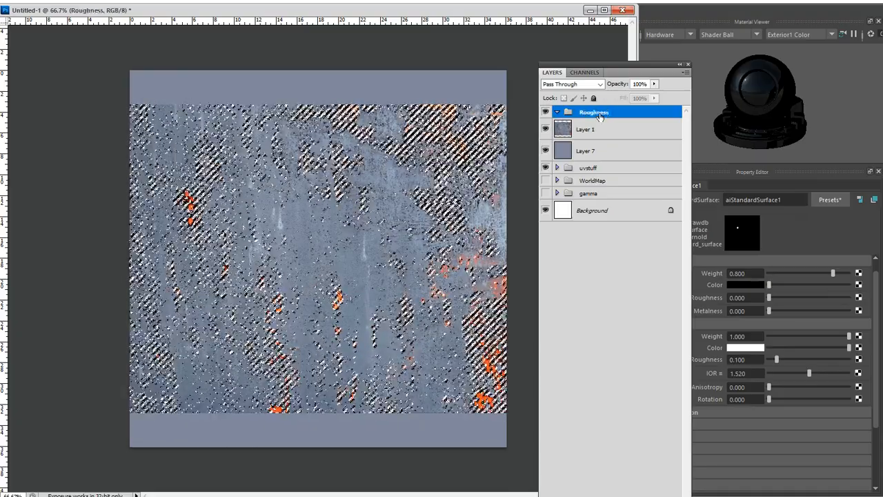
left_click(556, 112)
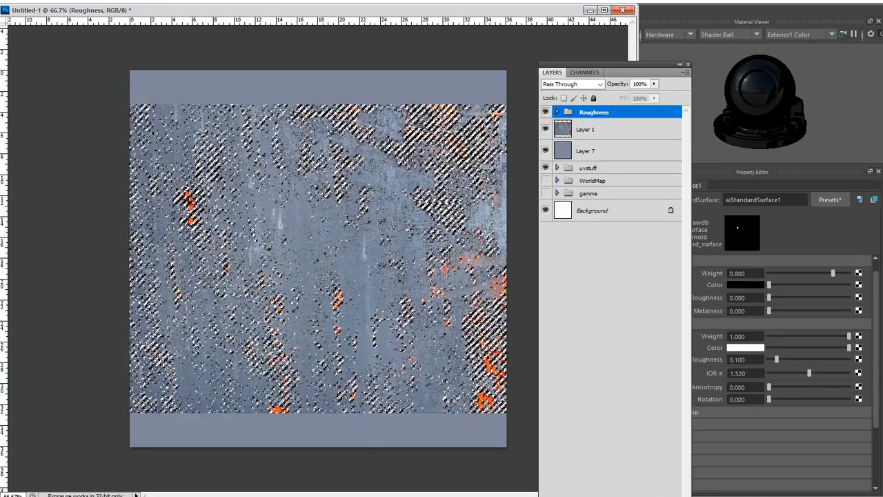
Add three new empty layers above the Roughness group and rename the uppermost one Rust.
key("ctrl+shift+alt+n")
key("ctrl+shift+alt+n")
key("ctrl+shift+alt+n")
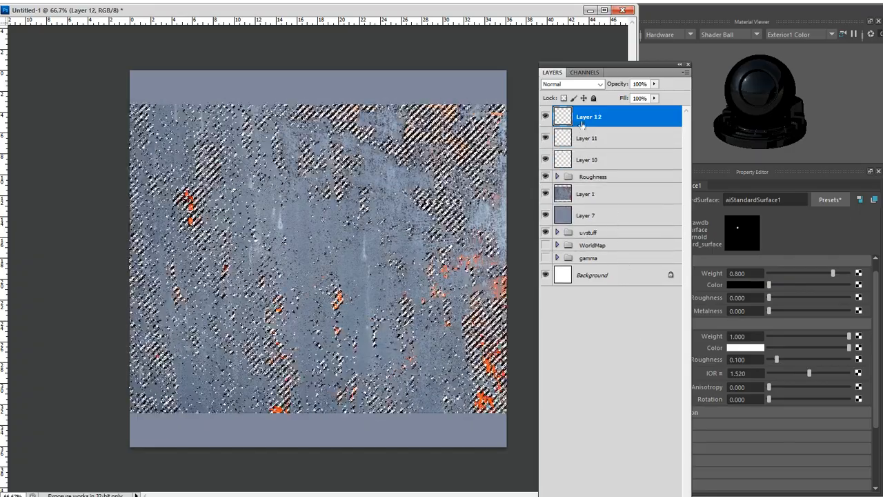
double_click(591, 117)
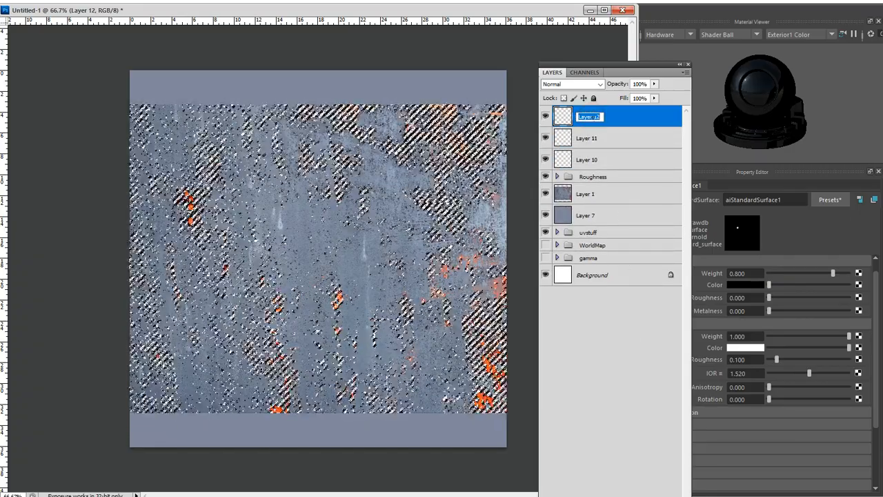
type("Rust")
key("Return")
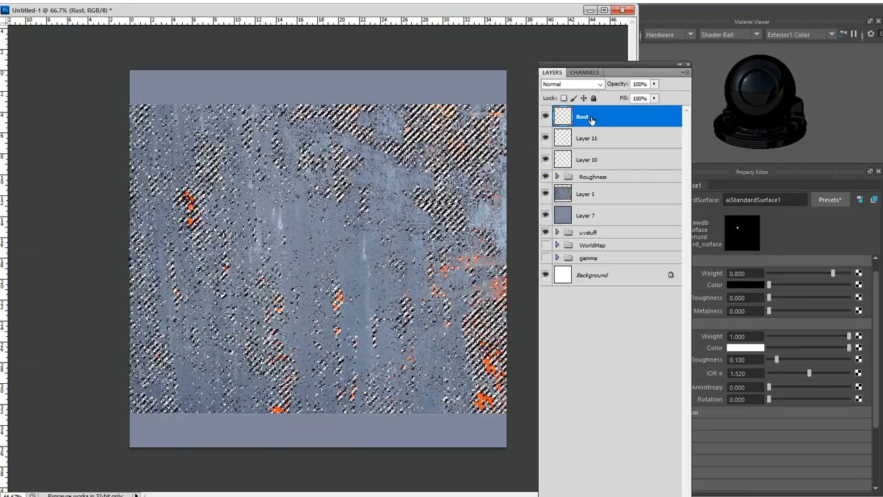
Rename the new layer directly below Rust as Corroded and the one beneath it as metal.
left_click(593, 143)
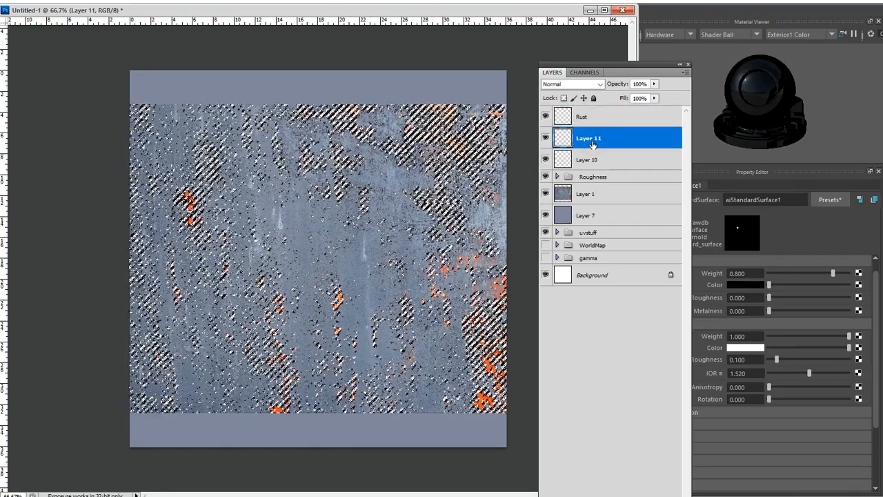
double_click(592, 143)
left_click(843, 173)
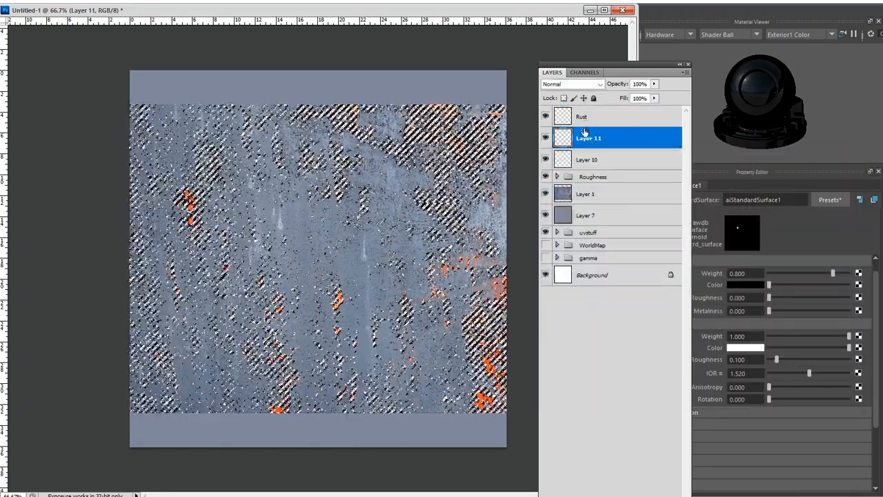
double_click(588, 138)
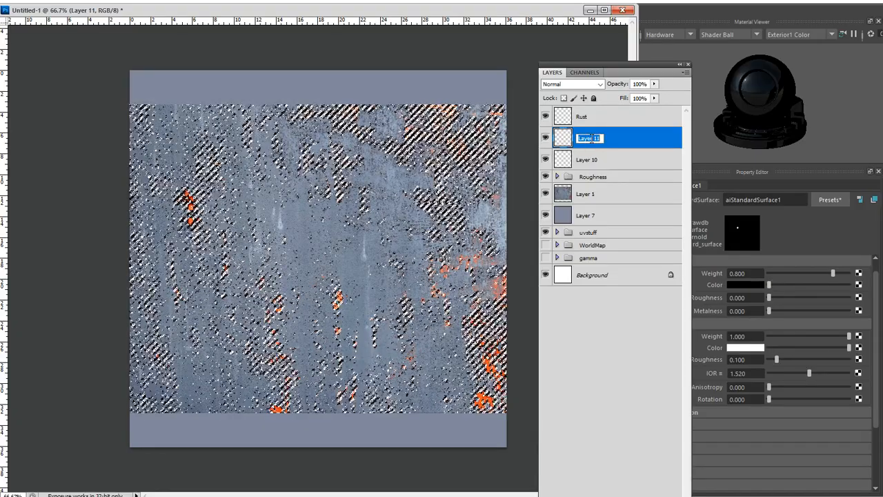
type("Corr")
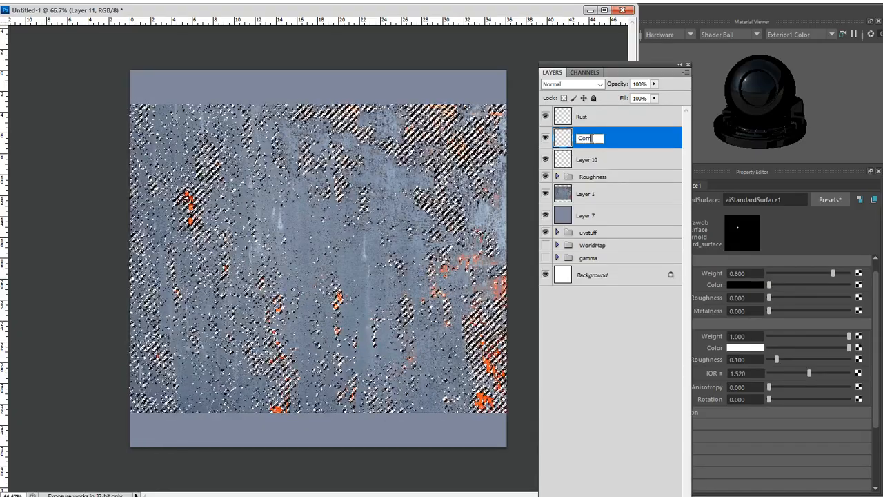
type("oded")
key("Return")
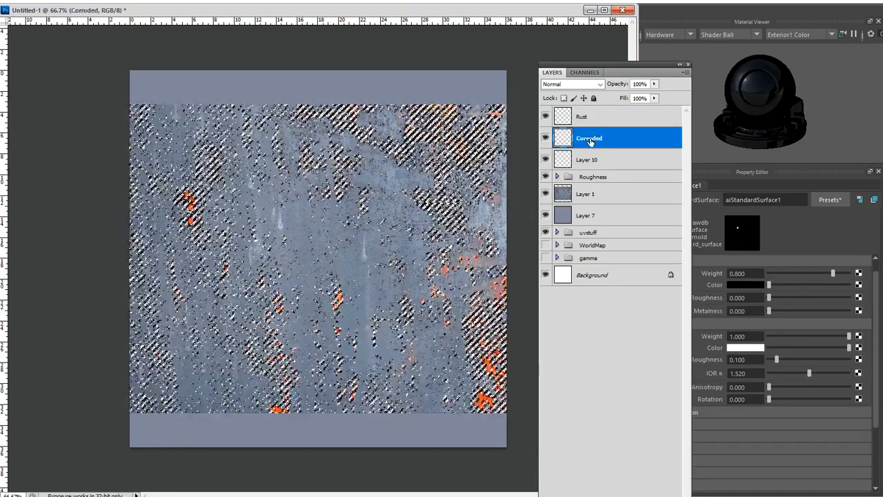
double_click(589, 160)
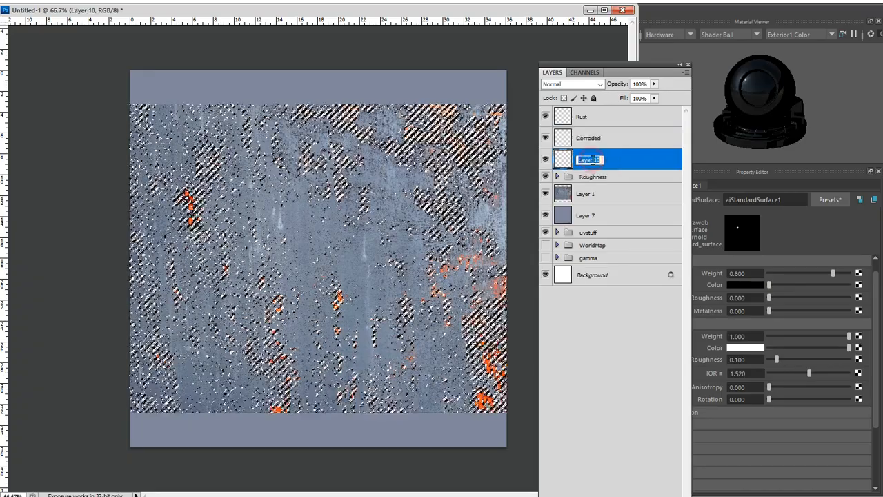
type("metal")
key("Return")
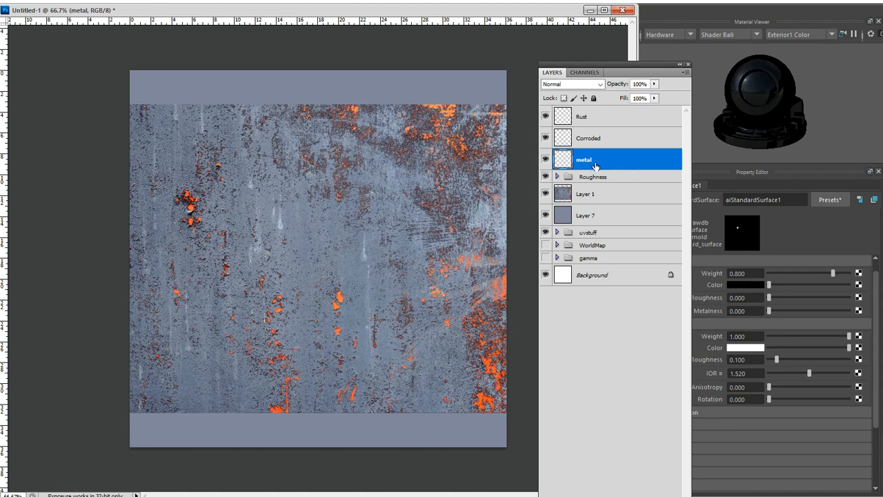
Set the foreground color to bright blue #0084ff and fill the entire metal layer with it.
left_click(597, 164)
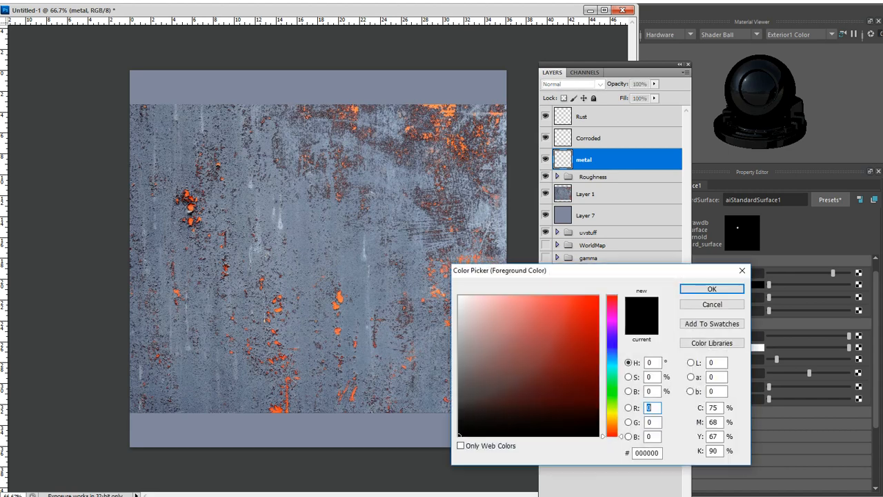
type("255")
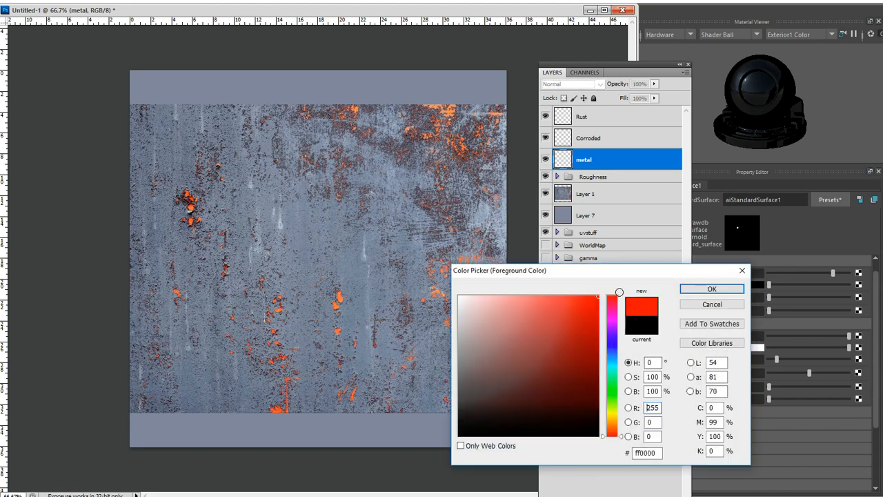
left_click(611, 356)
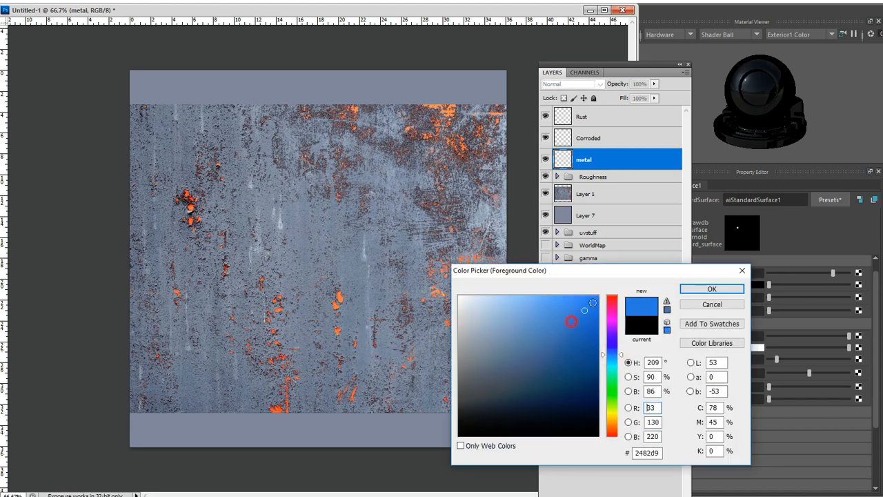
left_click(713, 290)
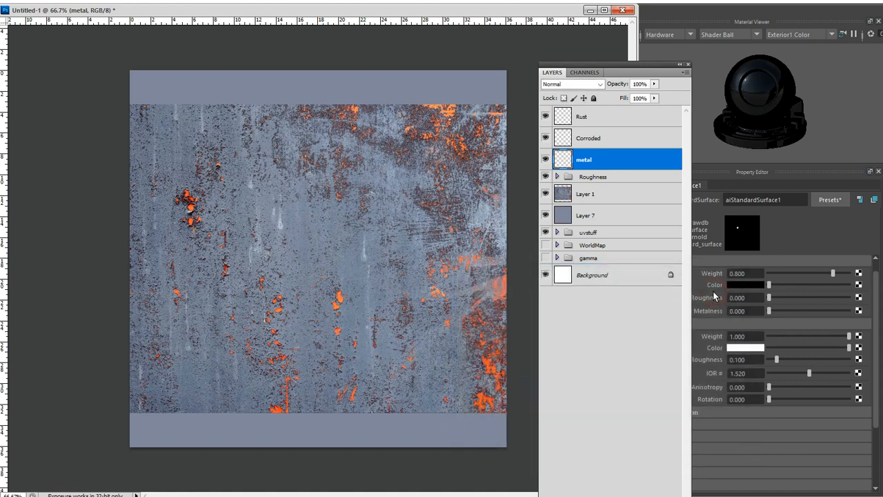
key("alt+BackSpace")
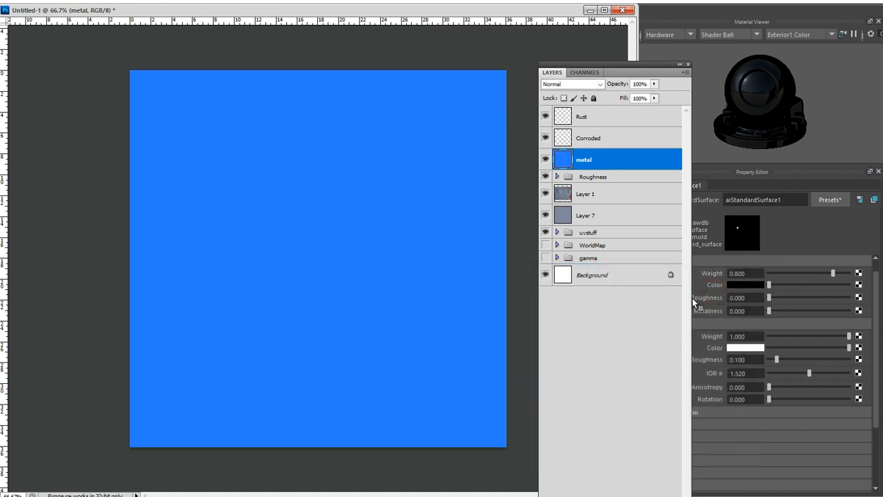
Load the DarkCorrosion channel as a selection, fill it with green #00ff1e on the Corroded layer, and deselect.
left_click(616, 142)
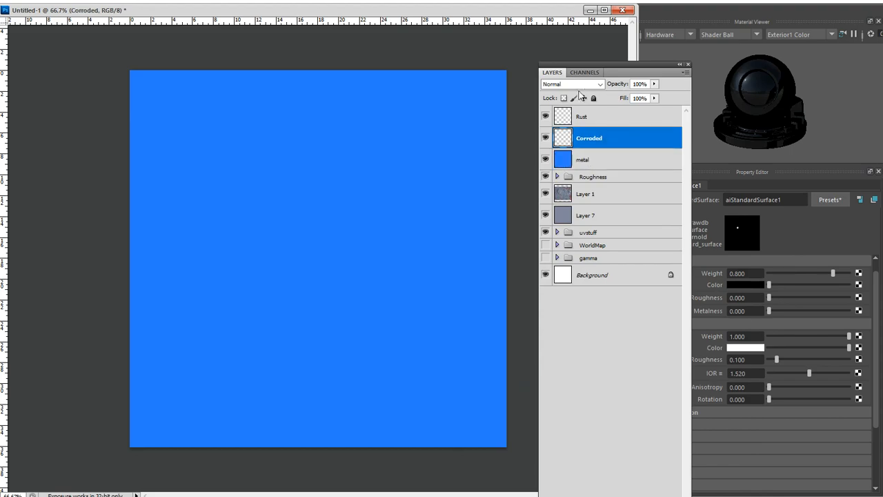
left_click(585, 72)
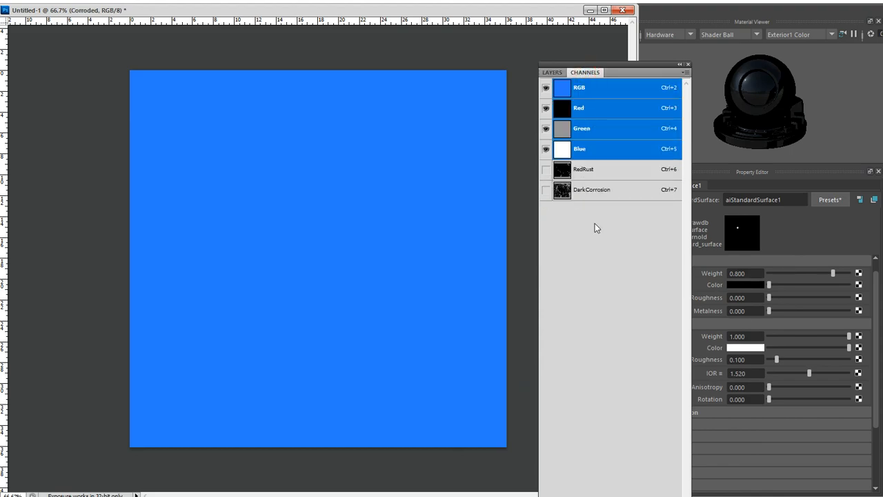
left_click(561, 190, "ctrl")
left_click(553, 73)
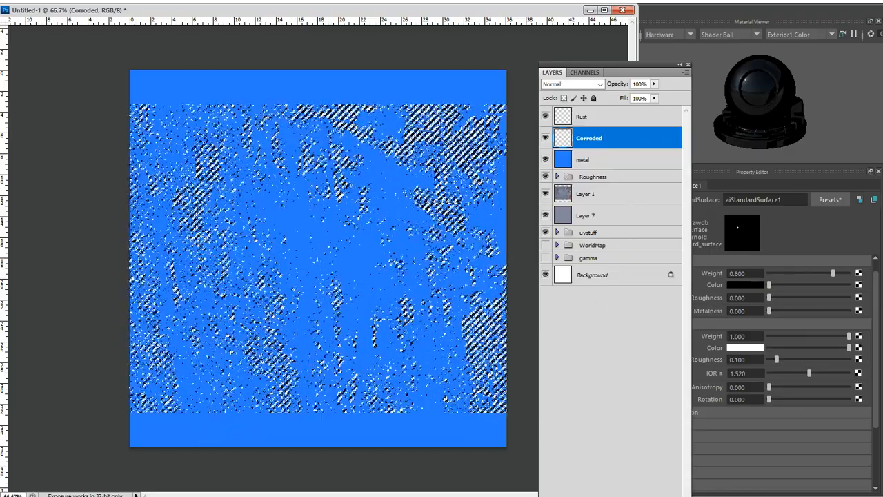
left_click(881, 374)
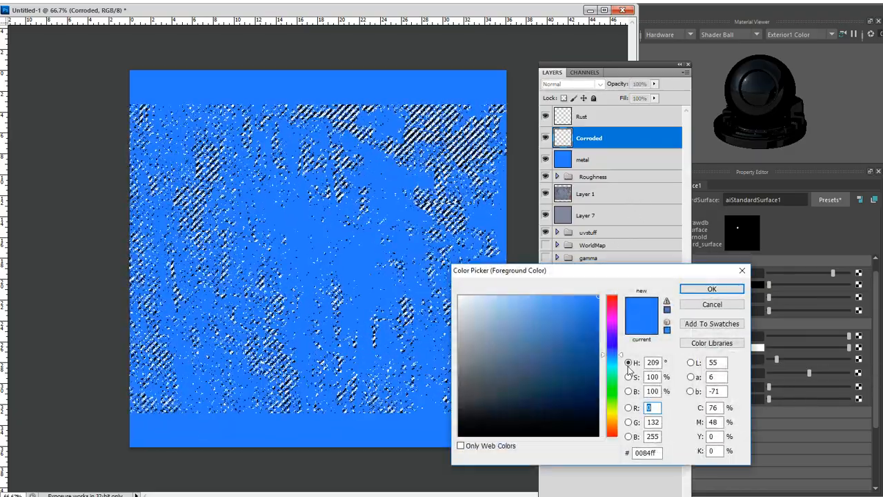
left_click_drag(613, 389, 612, 387)
left_click(711, 290)
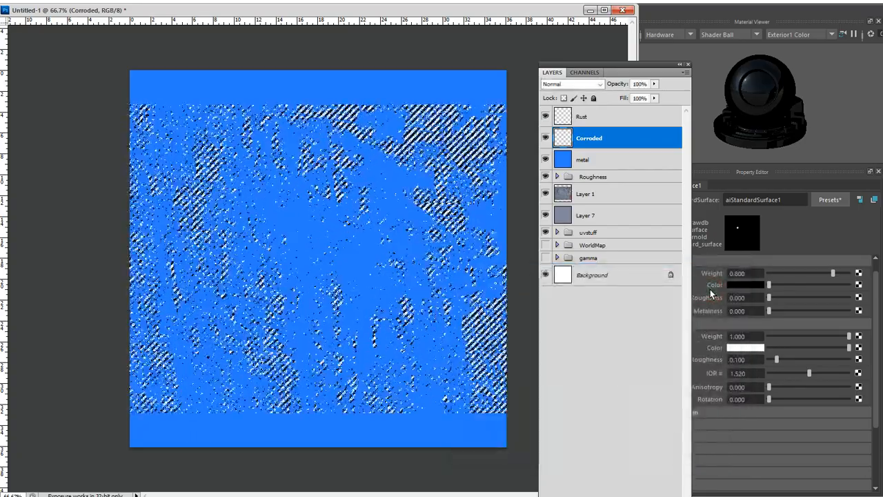
key("alt+BackSpace")
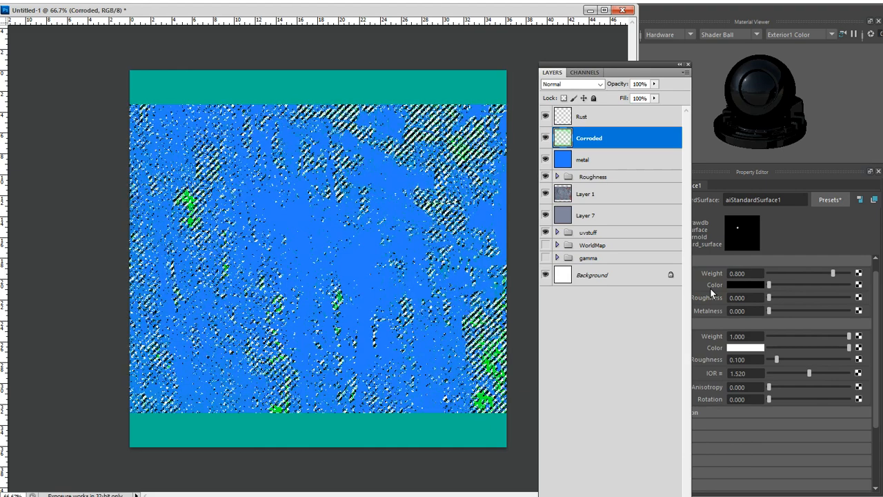
key("ctrl+d")
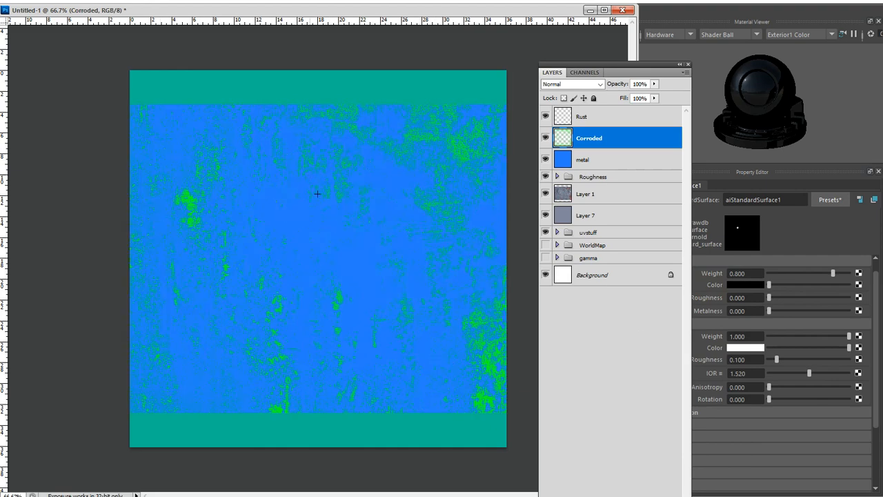
Load the RedRust channel as a selection, fill it with red on the Rust layer, and deselect.
left_click(590, 118)
left_click(583, 72)
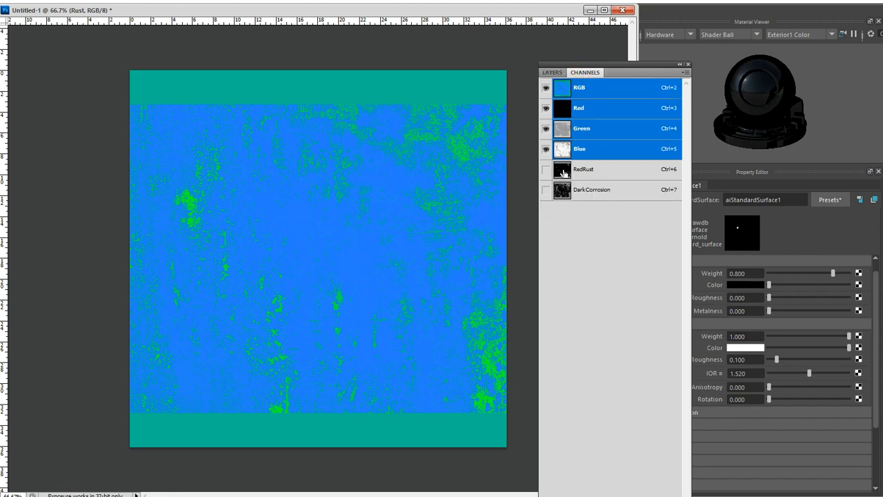
left_click(563, 172, "ctrl")
left_click(554, 73)
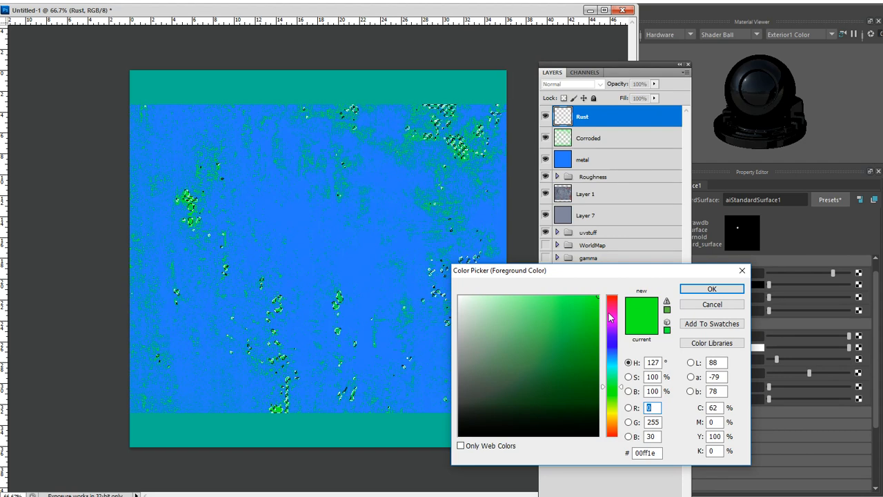
left_click_drag(609, 317, 610, 302)
left_click(711, 289)
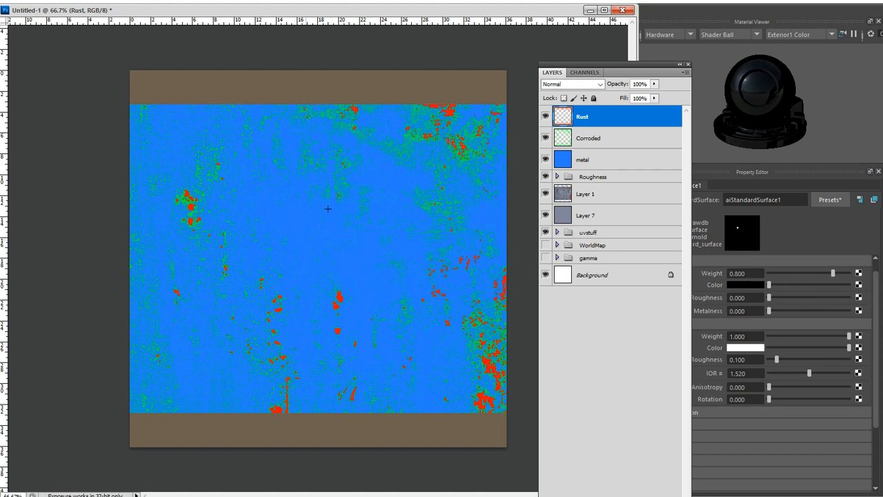
Lock the transparent pixels of the Rust and Corroded layers, and reselect the Rust layer.
left_click(563, 98)
left_click(597, 141)
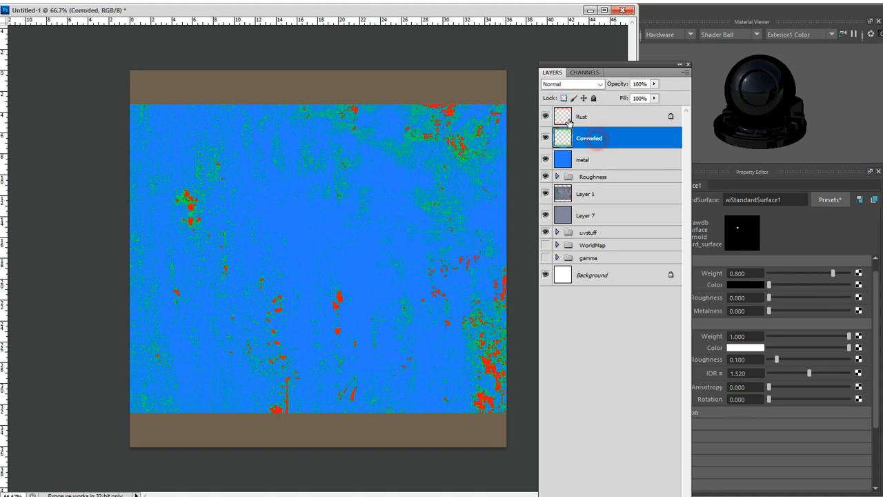
left_click(564, 98)
left_click(568, 121)
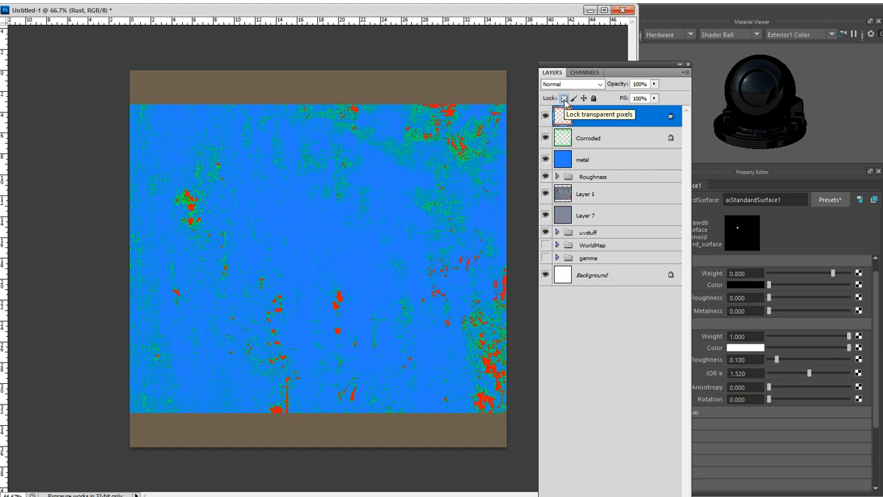
Set the foreground color to dark grey #1a1a1a with 10% brightness and fill the Rust layer with it.
left_click_drag(619, 70, 553, 60)
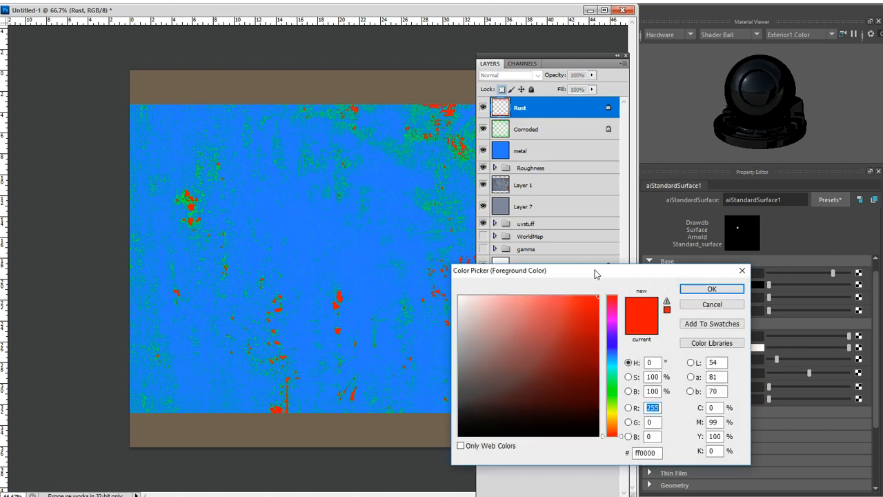
left_click_drag(596, 270, 547, 271)
left_click_drag(459, 321, 371, 281)
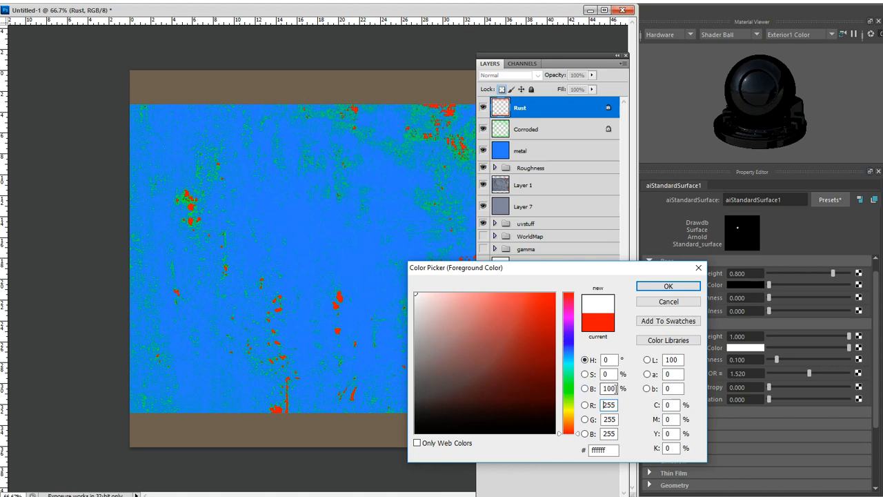
left_click_drag(616, 388, 592, 394)
type("10")
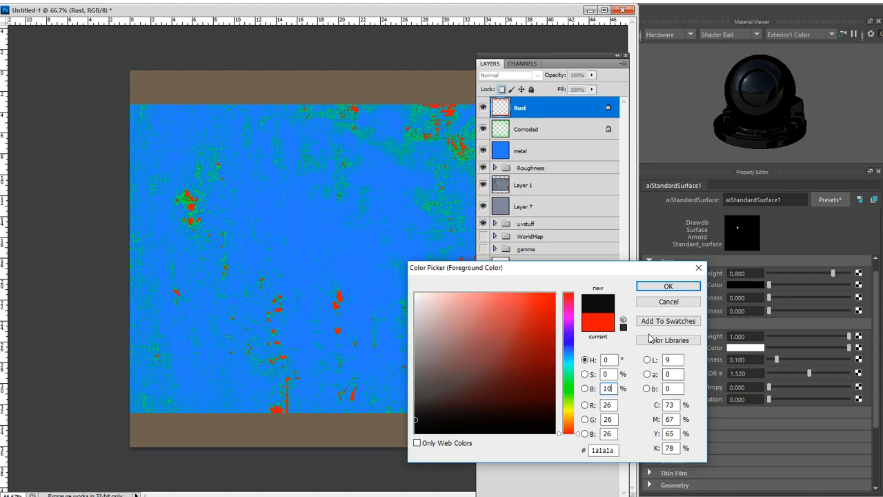
left_click(668, 286)
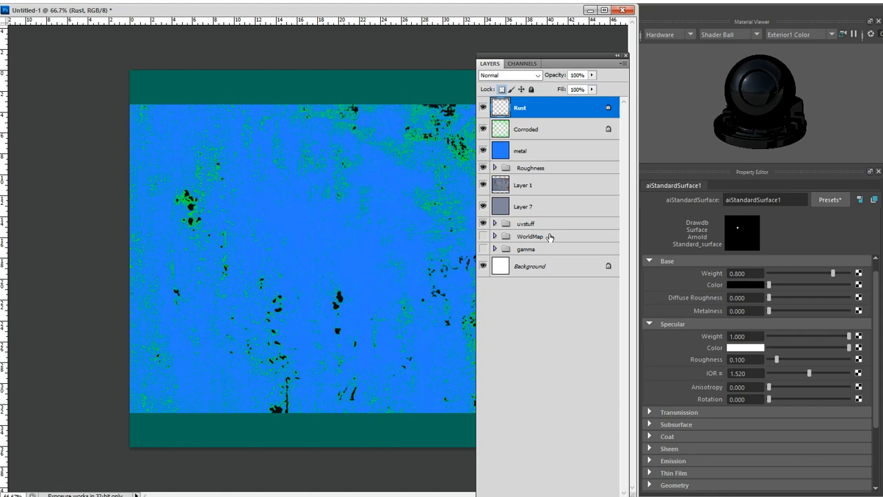
Move the Rust, Corroded and metal layers together into the Roughness group.
left_click(549, 147)
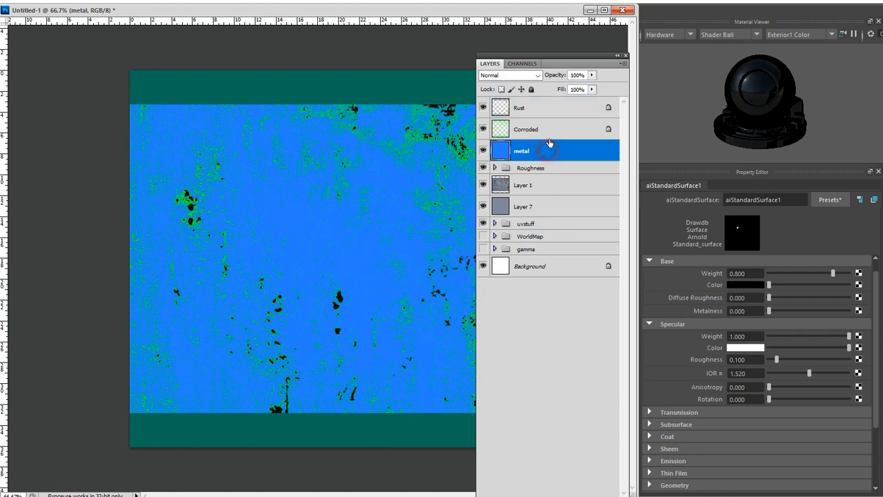
left_click(547, 109, "shift")
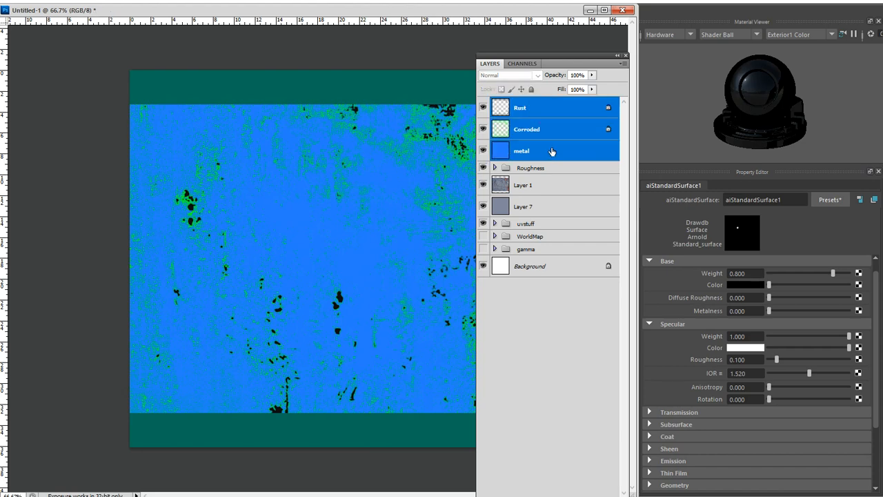
left_click_drag(546, 147, 531, 169)
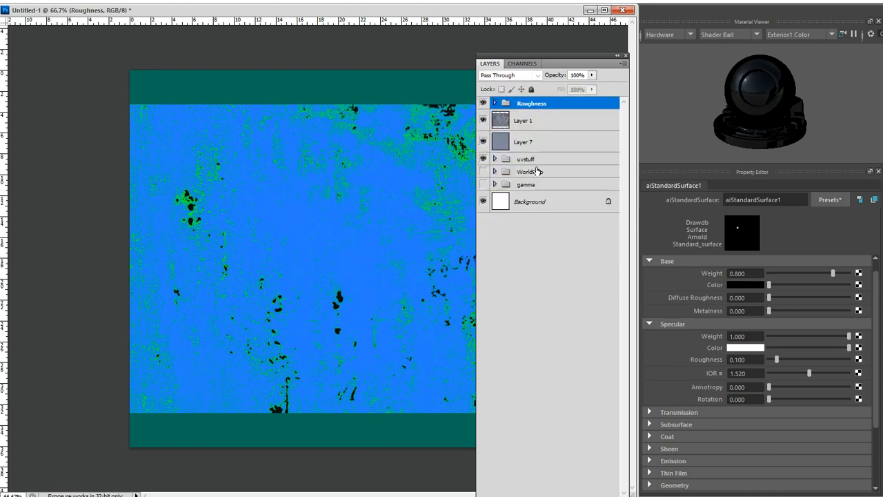
Duplicate the Roughness group directly beneath the original and rename the copy bump.
left_click(540, 104)
mouse_move(540, 105)
left_mouse_down()
mouse_move(547, 92)
mouse_move(547, 117)
left_mouse_up()
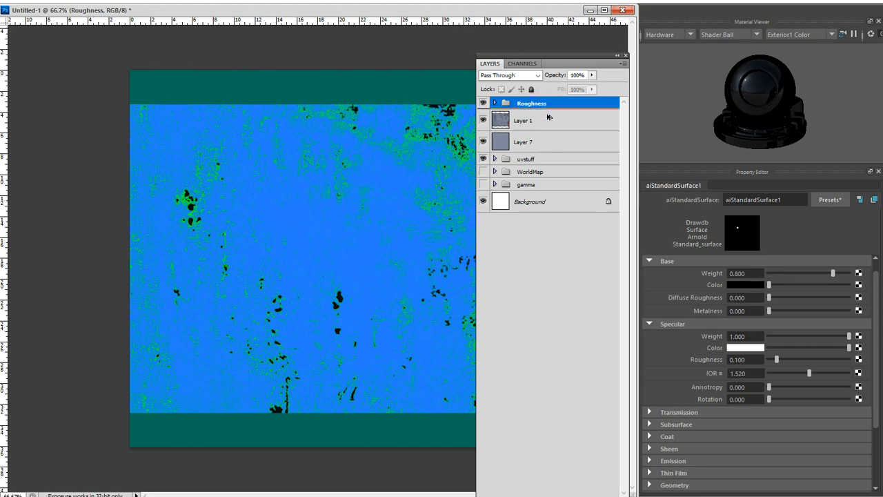
double_click(550, 117)
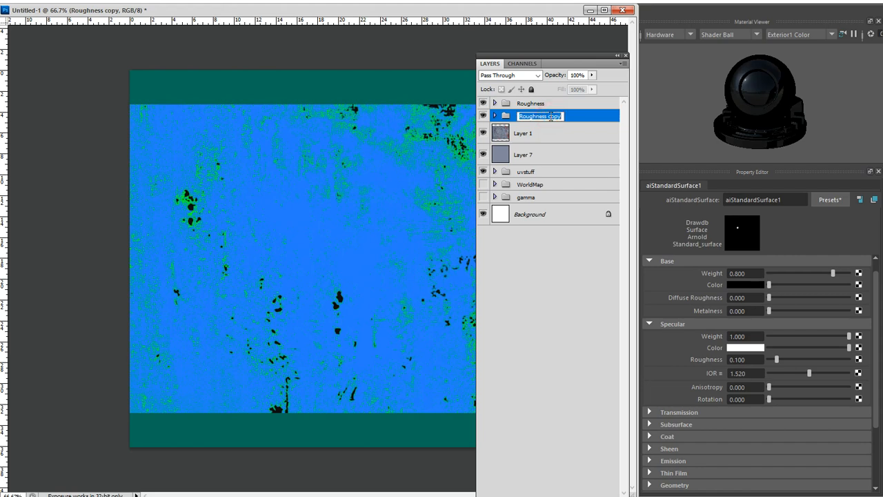
type("bump")
key("Return")
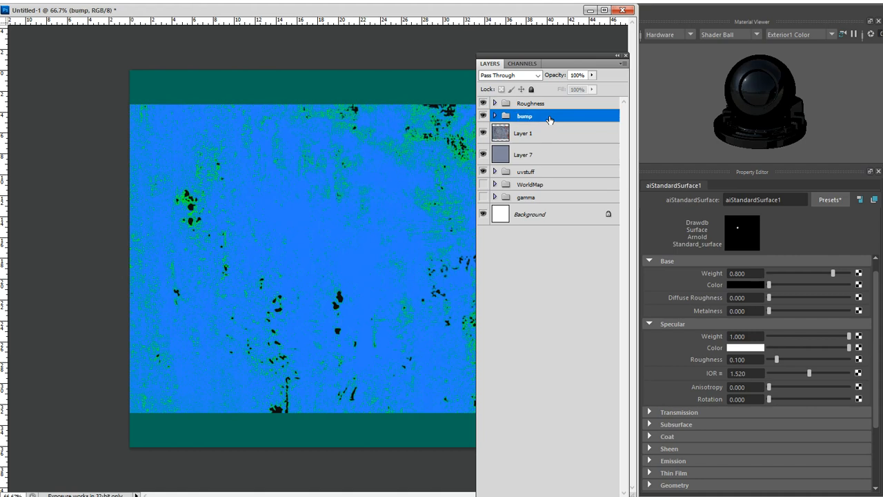
Add 400% Gaussian monochromatic noise to the Rust layer in the bump group and hide the Roughness group.
left_click(494, 116)
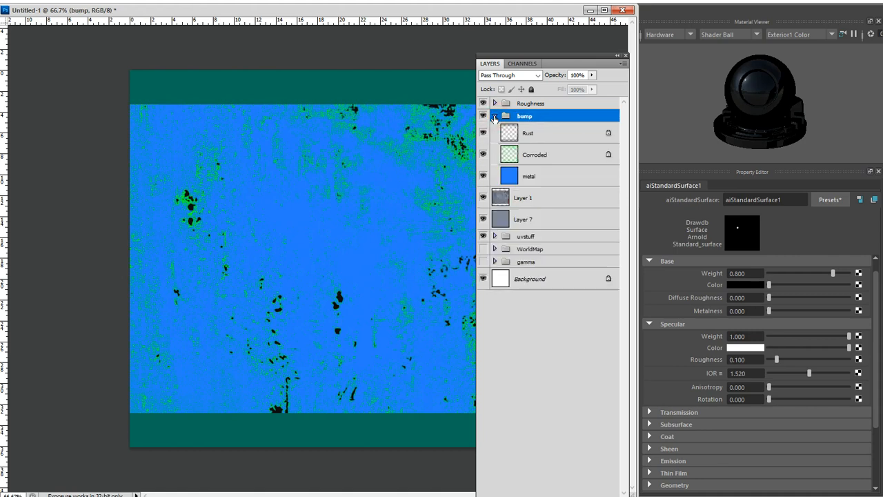
left_click(537, 133)
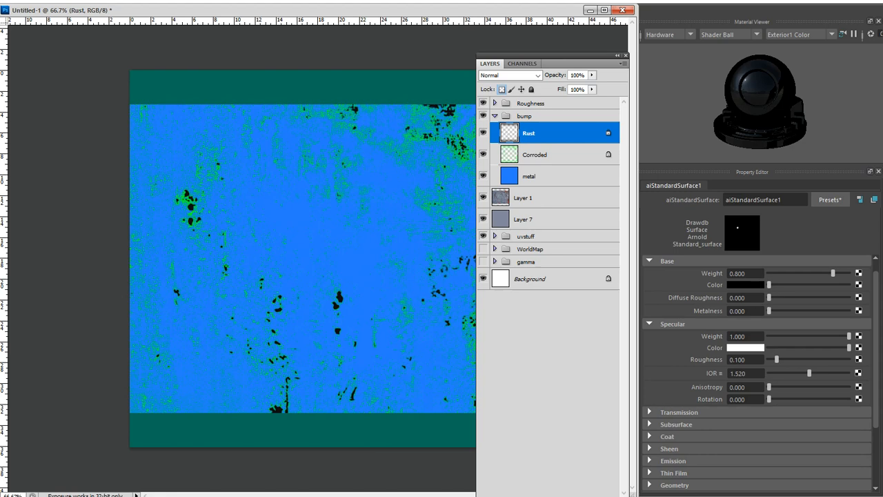
key("ctrl+alt+f")
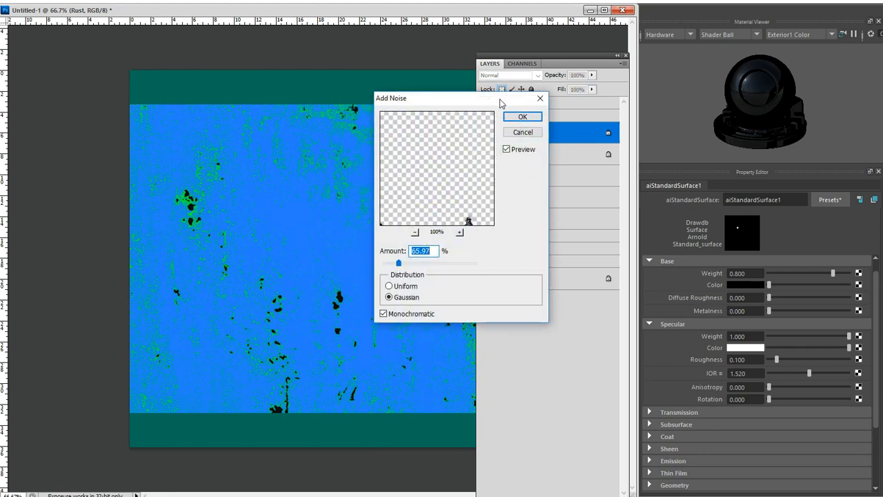
left_click(479, 99)
left_click_drag(480, 98, 541, 91)
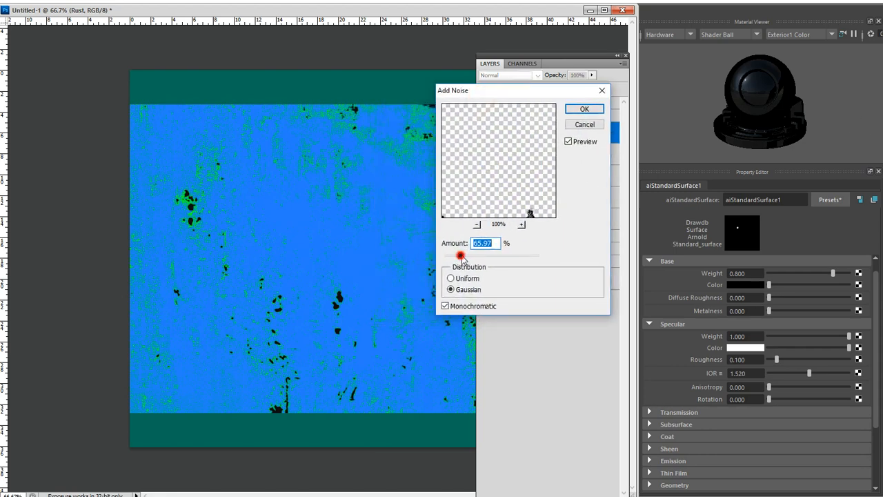
left_click_drag(460, 256, 560, 267)
left_click(585, 108)
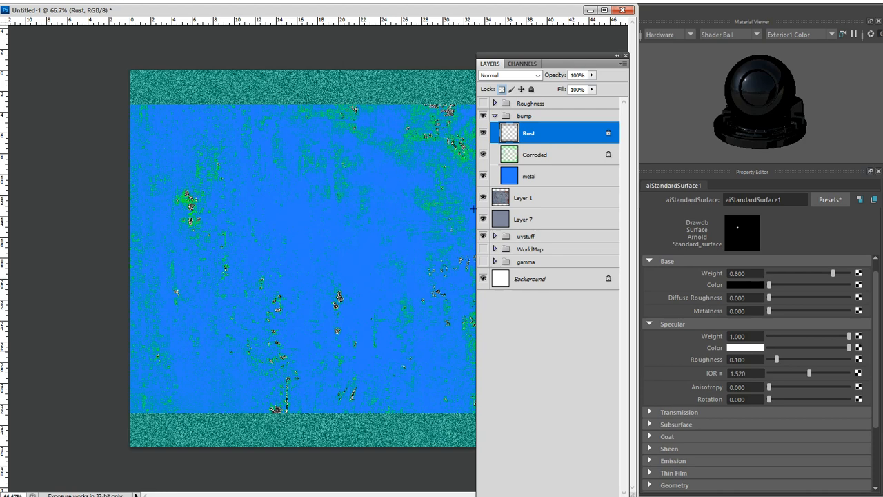
Add 80.08% Gaussian monochromatic noise to the Corroded layer in the bump group.
left_click(556, 157)
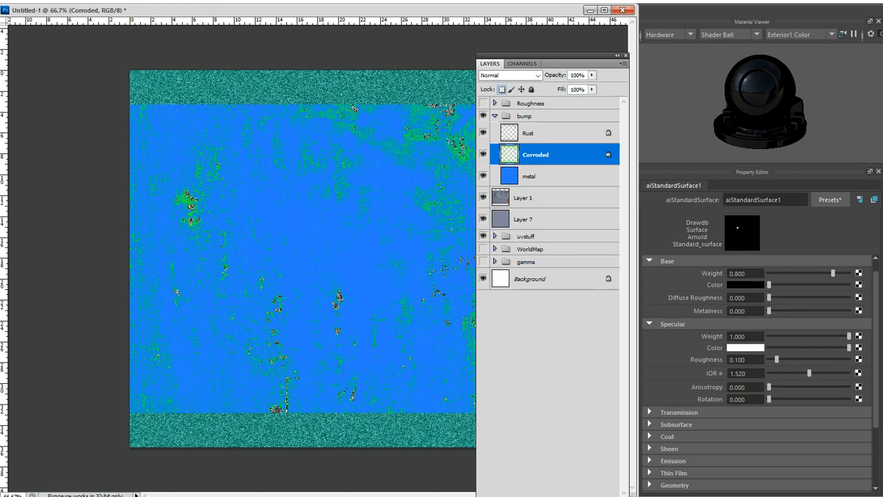
key("ctrl+alt+f")
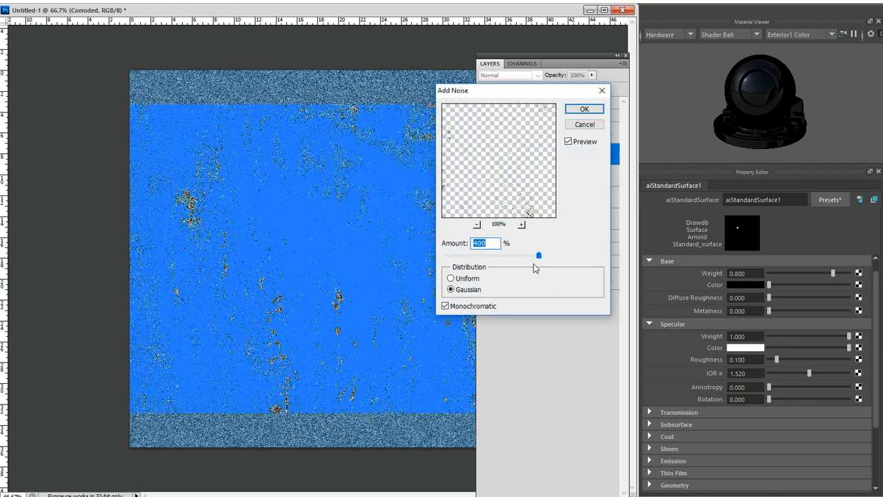
left_click_drag(516, 256, 463, 255)
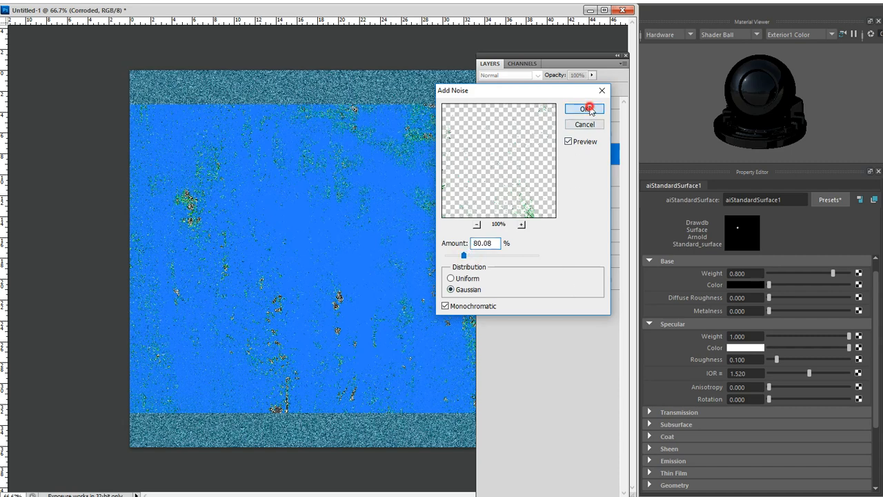
left_click(585, 109)
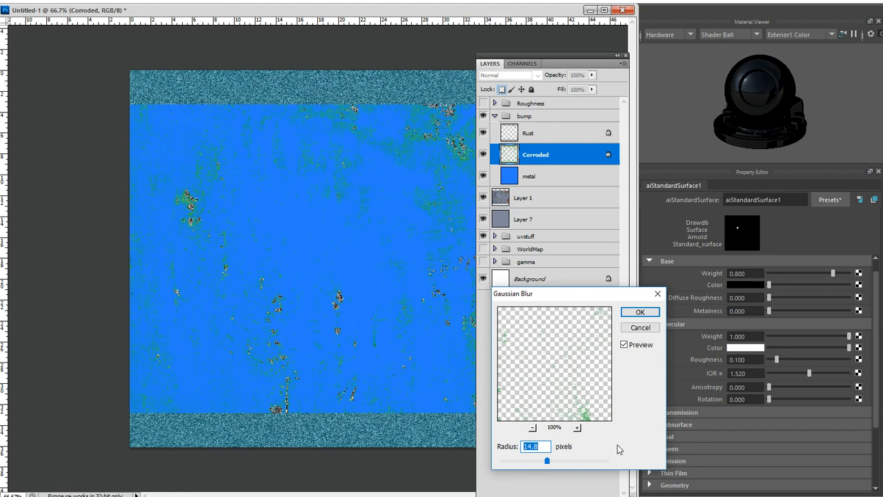
Apply a Gaussian Blur with a small radius to the bump group's Corroded layer.
left_click(509, 461)
left_click_drag(508, 461, 511, 461)
left_click(638, 312)
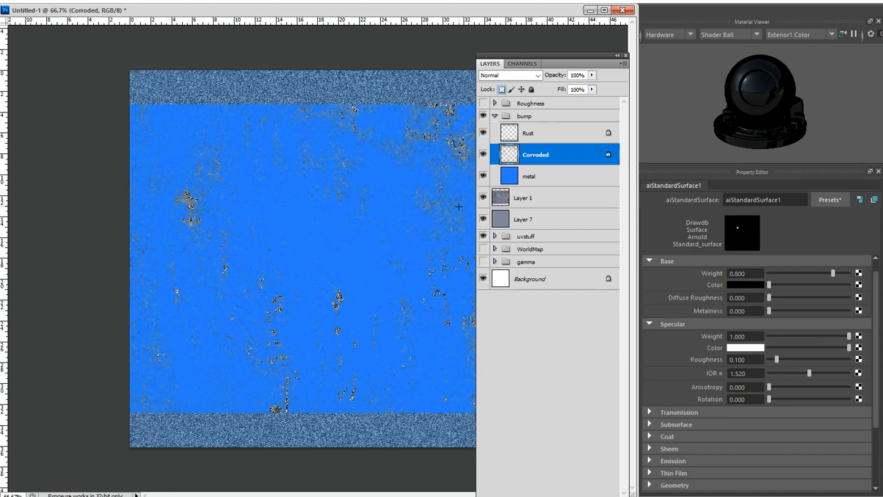
Hide Layer 1 and the bump group's metal layer, and select the bump group.
left_click(484, 198)
left_click(483, 176)
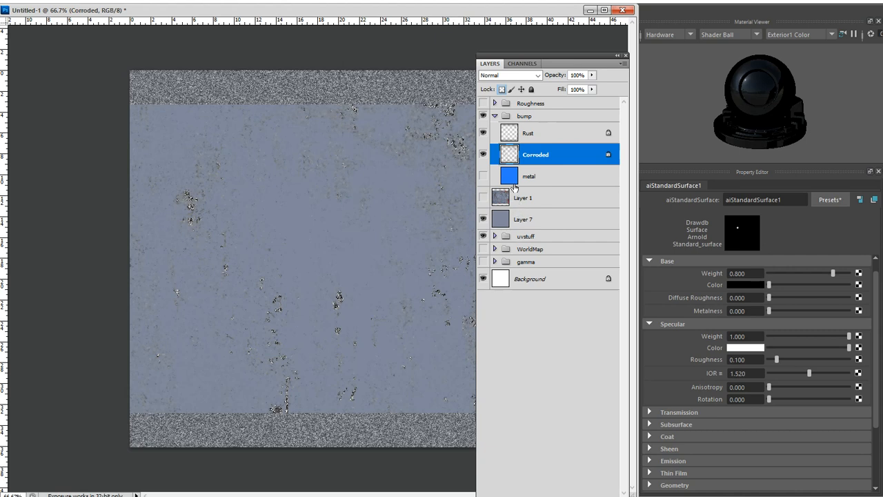
left_click(543, 117)
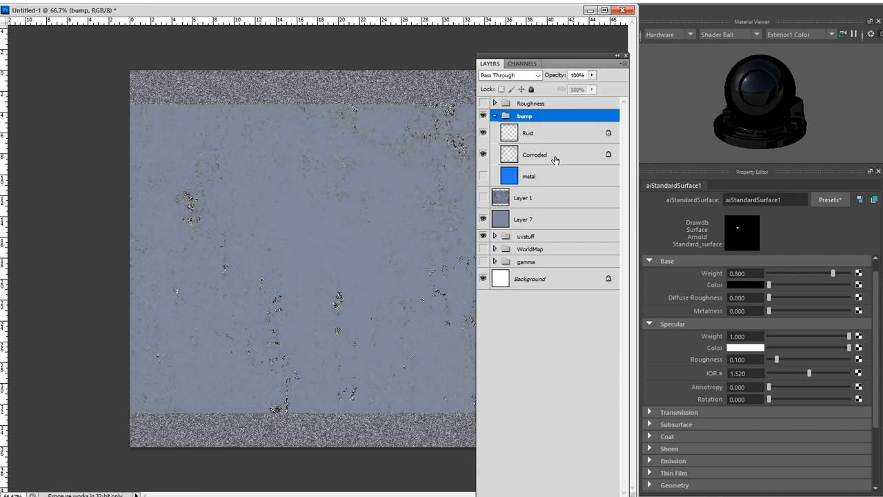
Hide the bump group, show the Roughness group and expand it to list its layers.
left_click(483, 116)
left_click(483, 103)
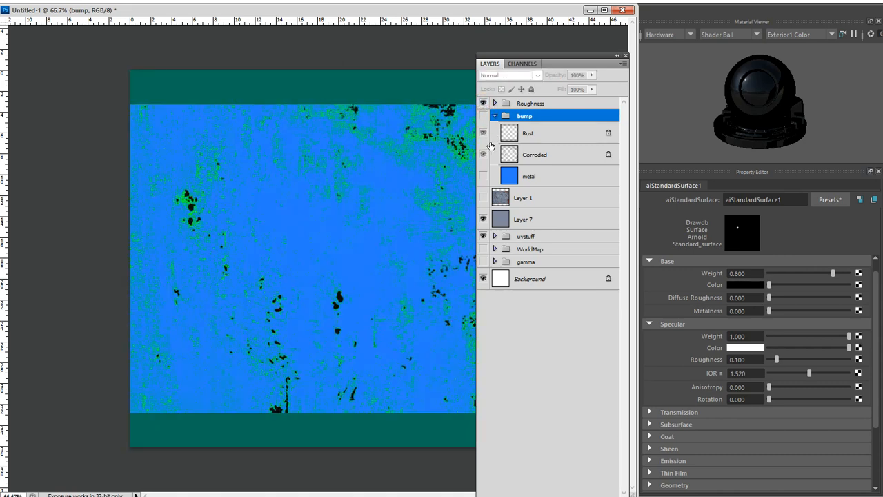
left_click(494, 103)
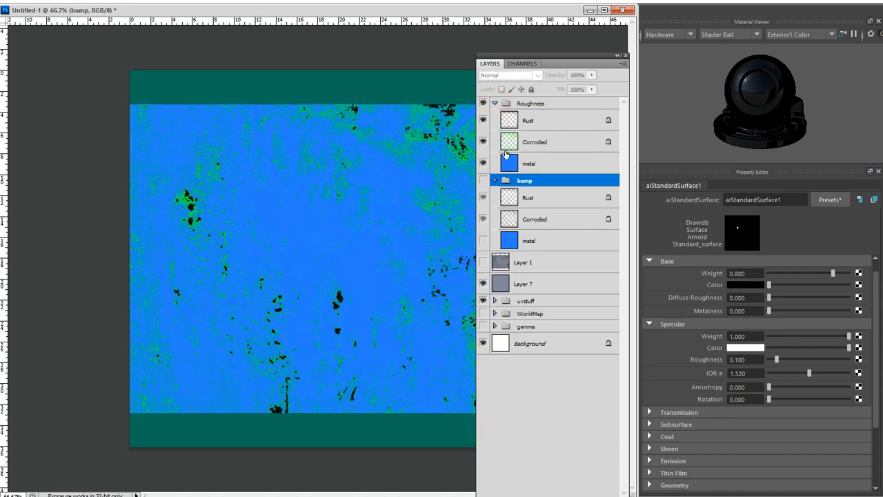
Hide the Corroded layer inside the bump group, and the metal and Corroded layers inside the Roughness group.
left_click(483, 180)
left_click(482, 219)
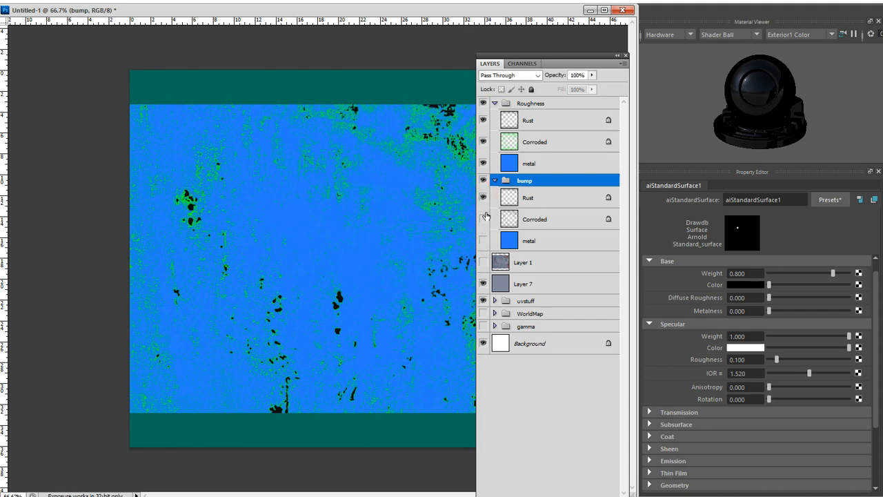
left_click(483, 180)
left_click(483, 163)
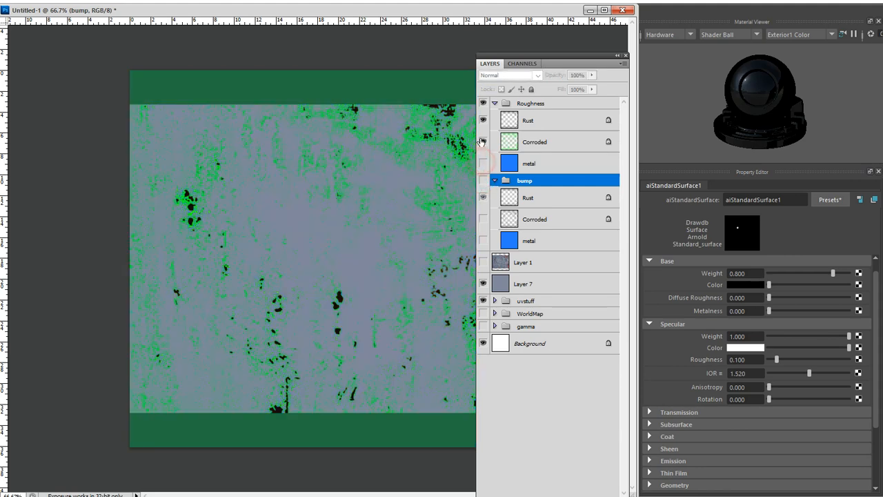
left_click(483, 142)
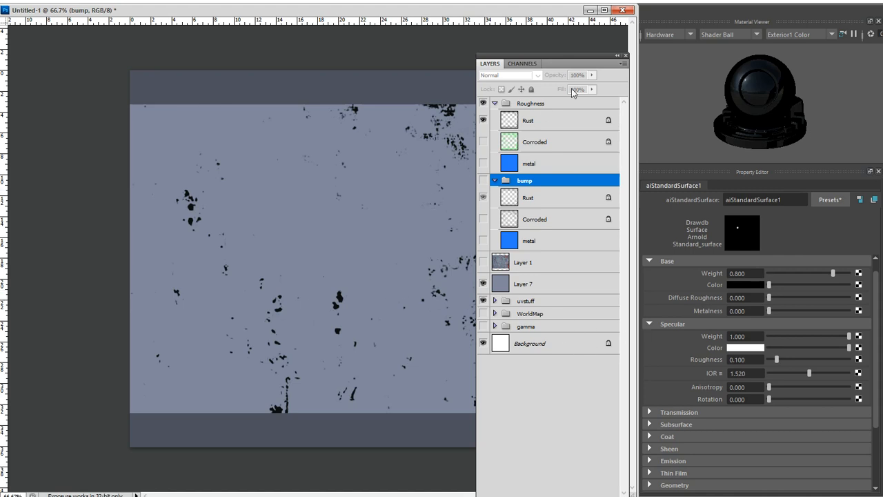
Switch to Maya's Hypershade and connect a new File texture to the base color of aiStandardSurface1.
left_click(590, 10)
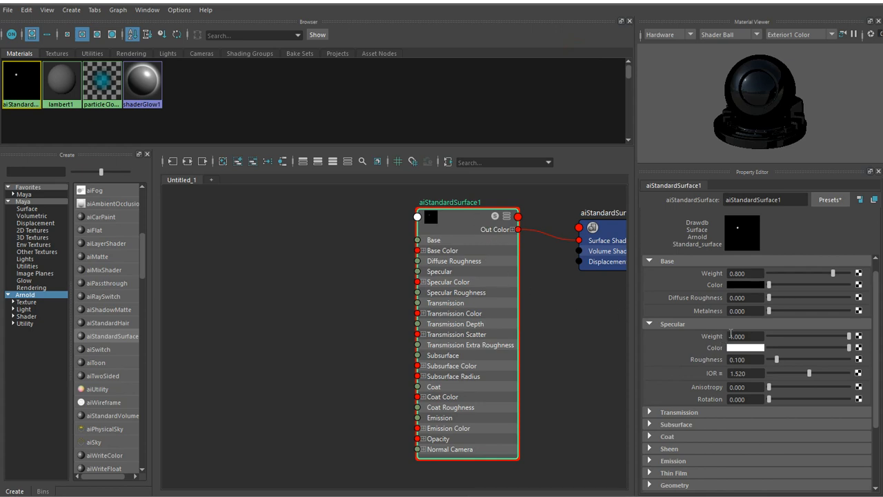
left_click(859, 285)
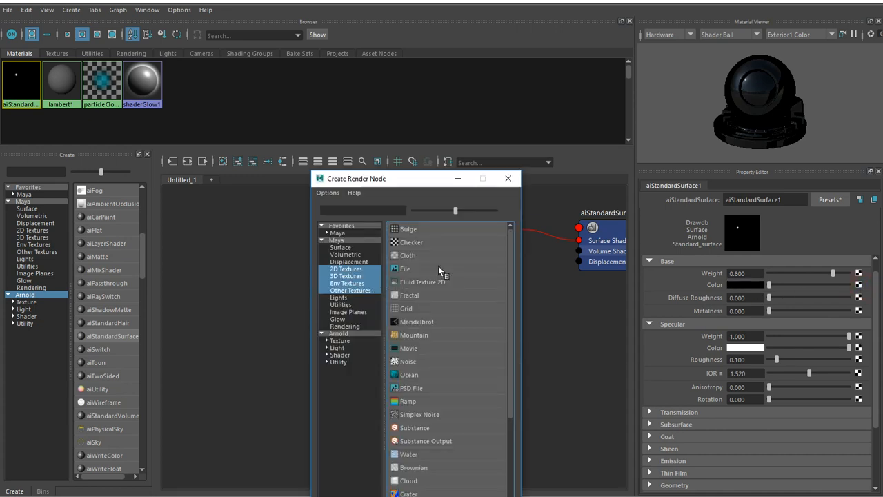
left_click(431, 267)
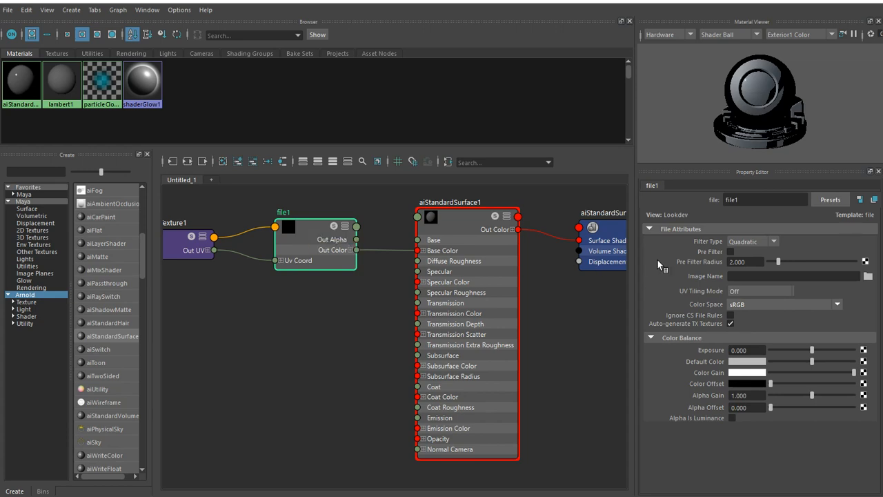
Set the file1 texture's filter type to Off.
left_click(749, 241)
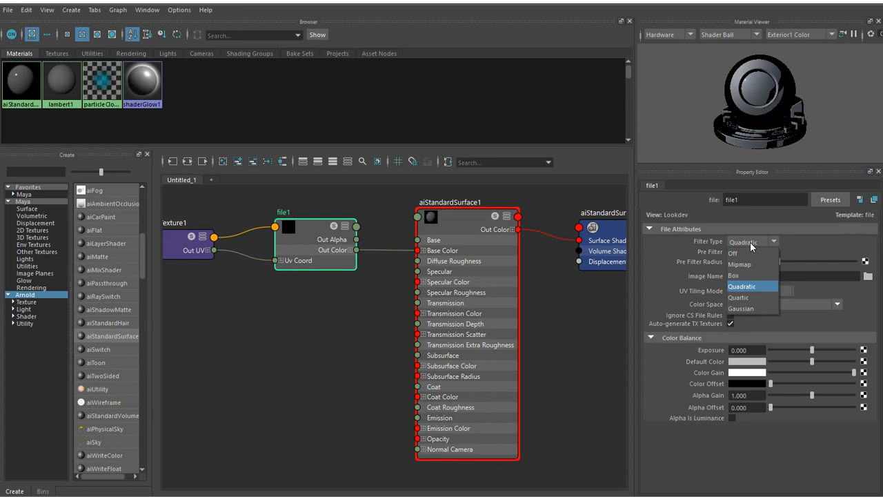
left_click(751, 254)
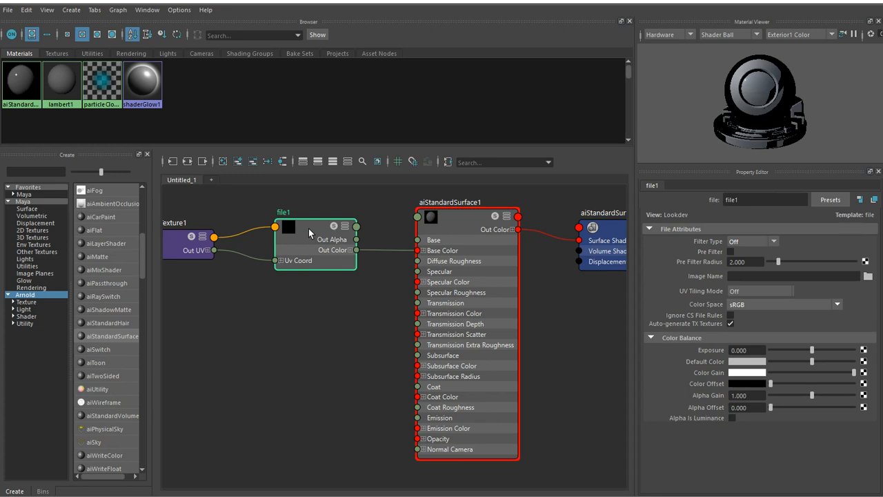
left_click(748, 241)
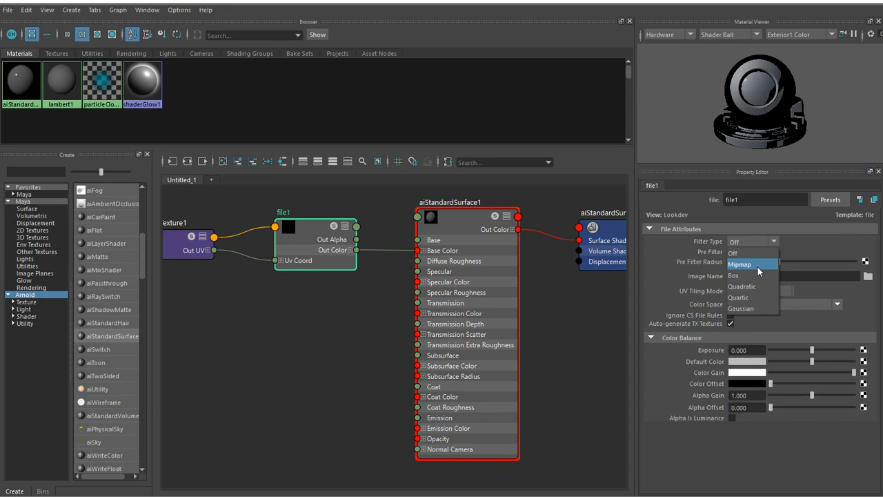
left_click(815, 242)
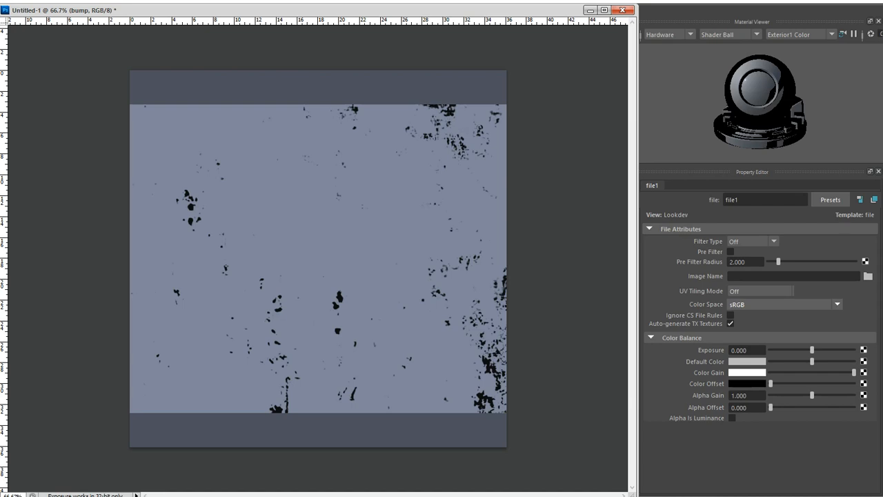
Return to the Photoshop document and undo the last change.
key("ctrl+z")
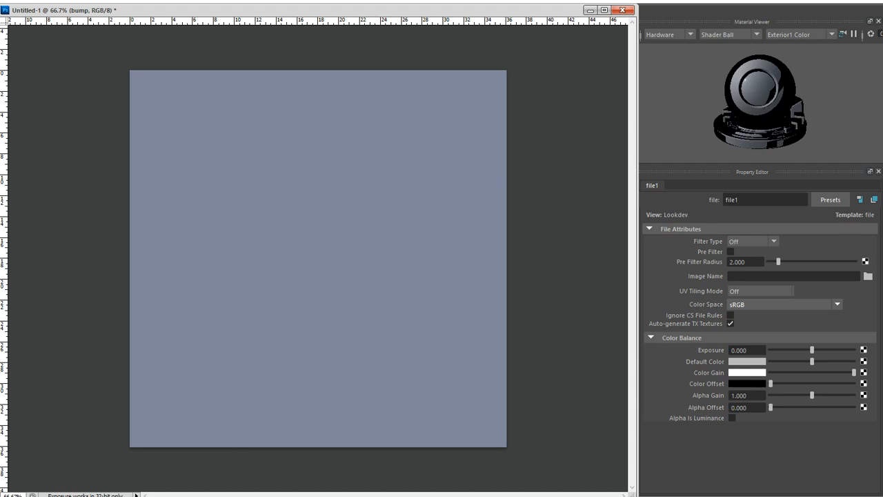
Move back through the document history to the layer with the vertical black-to-white gradient on white.
key("ctrl+alt+z")
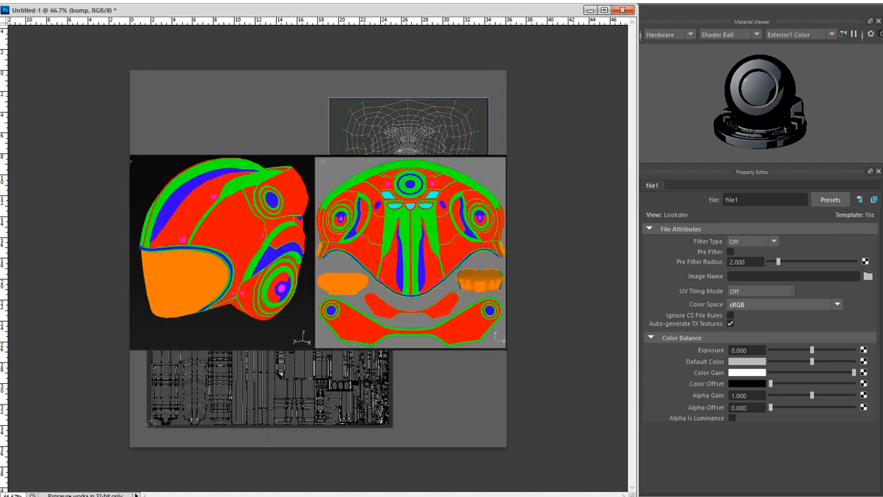
key("ctrl+alt+z")
key("ctrl+alt+z")
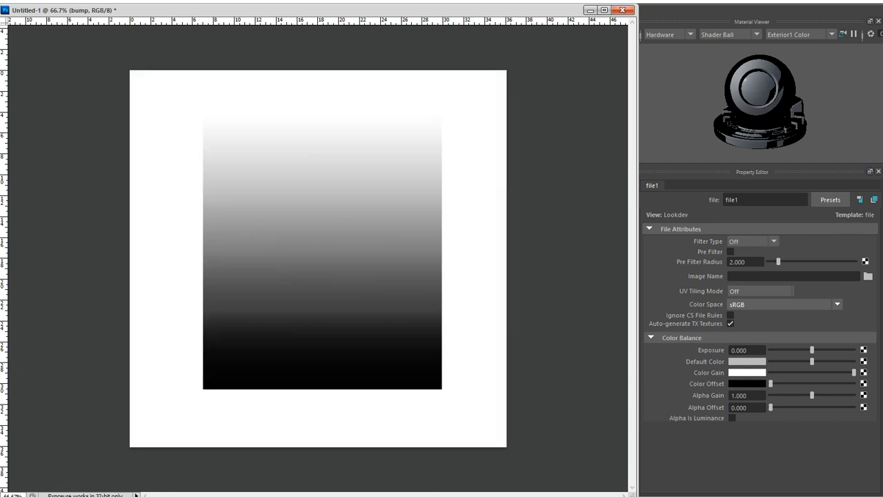
key("ctrl+shift+z")
key("ctrl+shift+z")
Preview a Levels midtone input value of 2.2 on half of the gradient.
key("ctrl+l")
left_click_drag(779, 41, 725, 40)
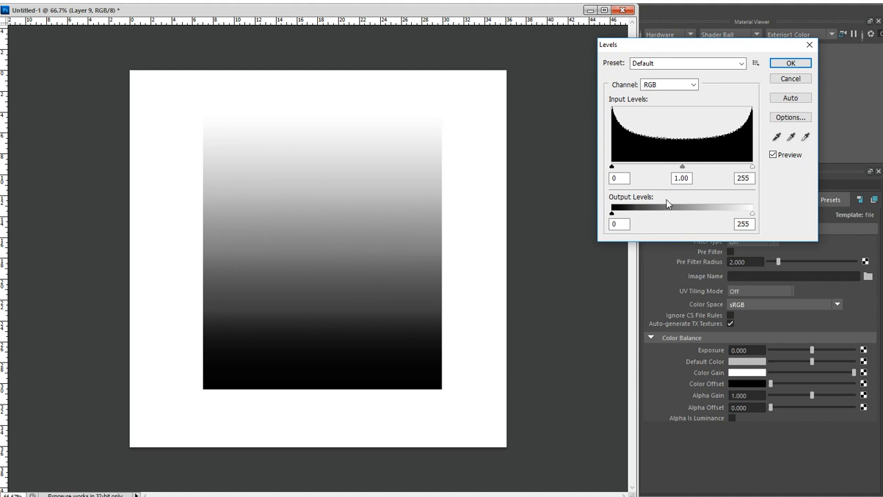
left_click_drag(690, 177, 668, 181)
type("2.2")
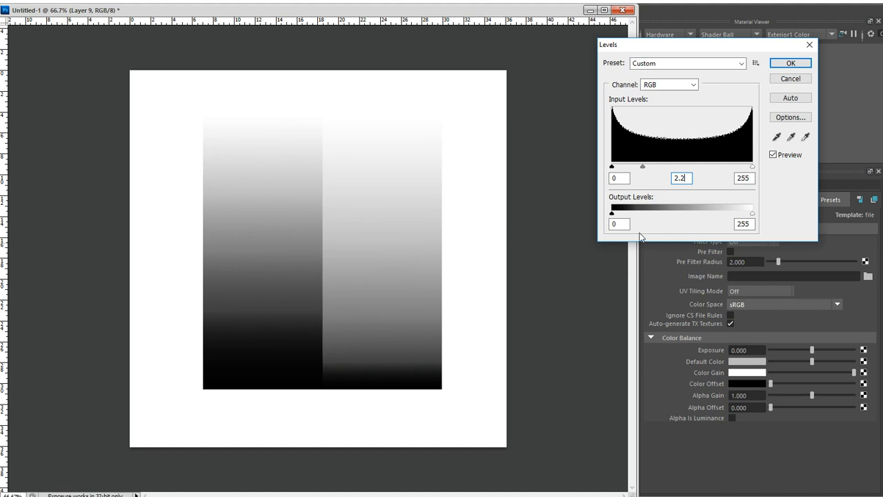
Preview a Levels midtone input value of .454 on the gradient, and reset it to 1 before closing Levels.
double_click(689, 178)
type(".454")
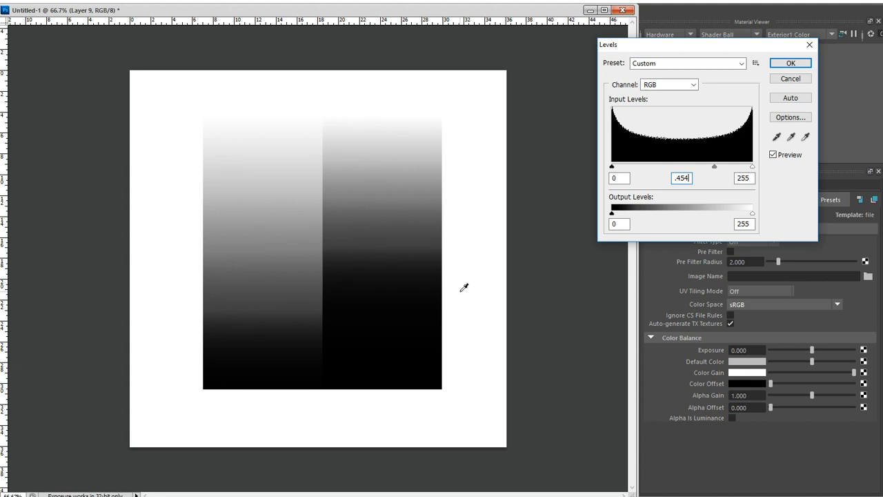
left_click_drag(690, 179, 671, 181)
type("1")
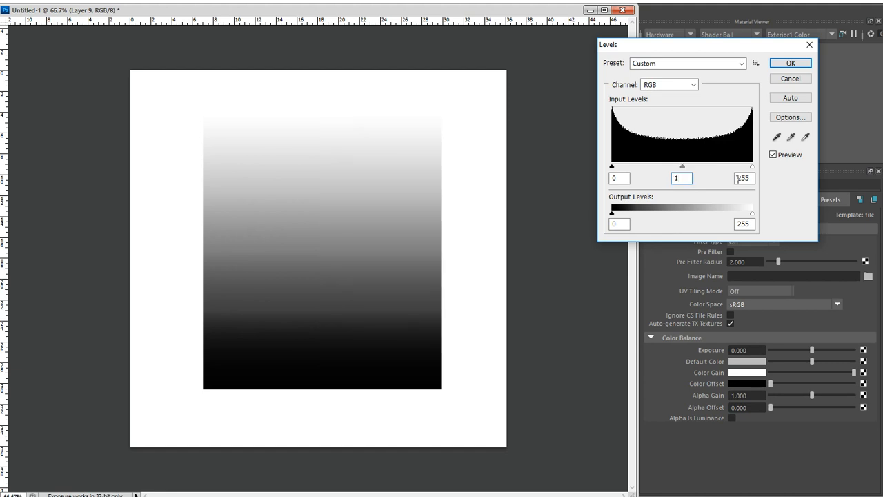
left_click(790, 63)
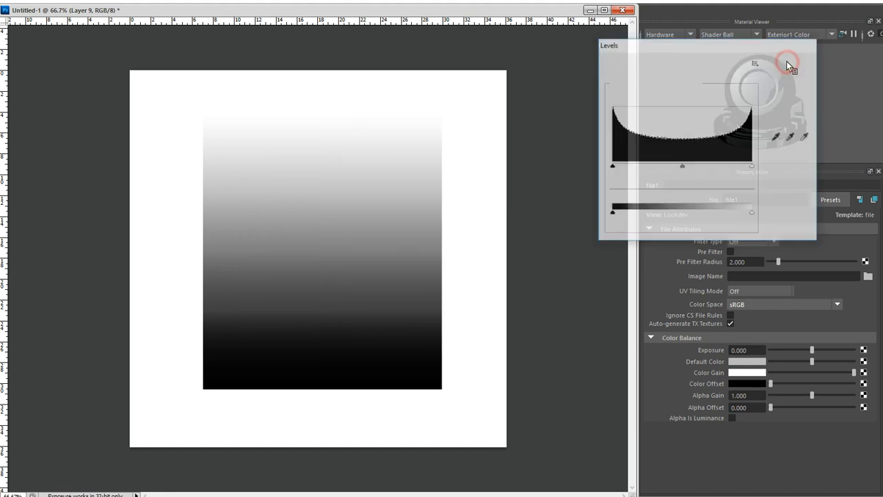
In Maya's Hypershade, set the file1 texture's color space to Raw.
left_click(784, 304)
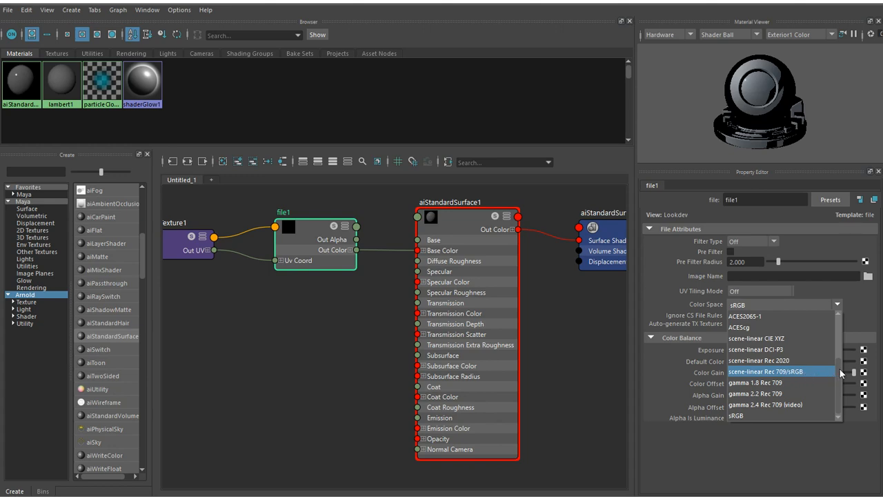
scroll(837, 349, "up", 2)
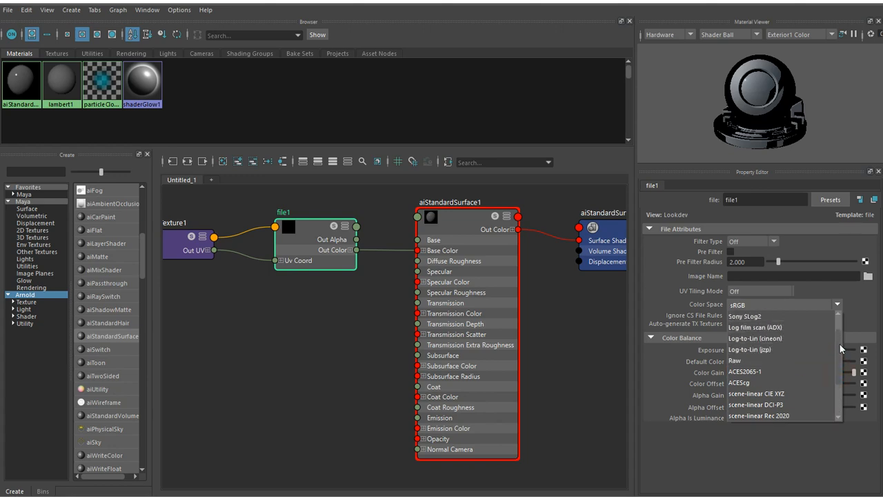
left_click(800, 363)
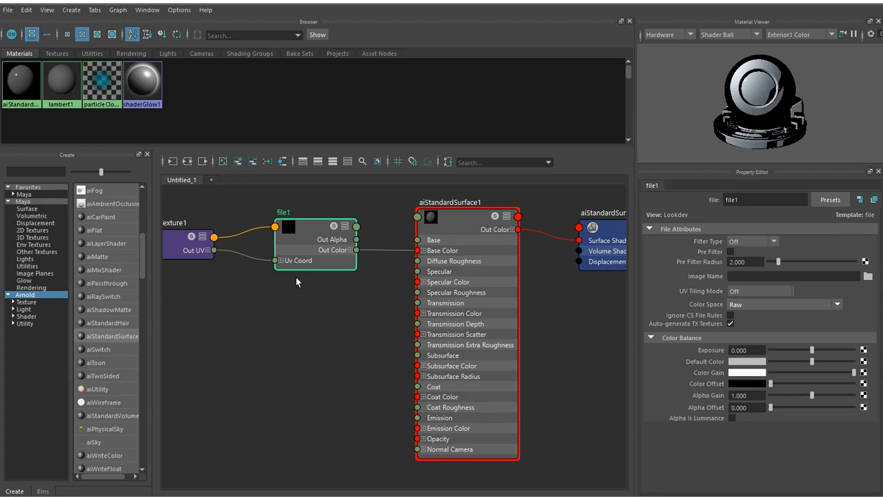
Connect a new File texture to the specular roughness of aiStandardSurface1.
left_click(464, 225)
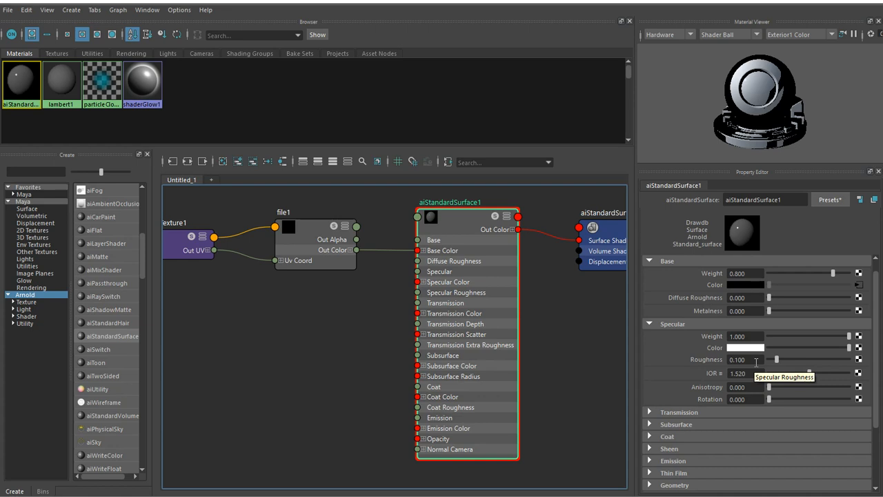
left_click(859, 360)
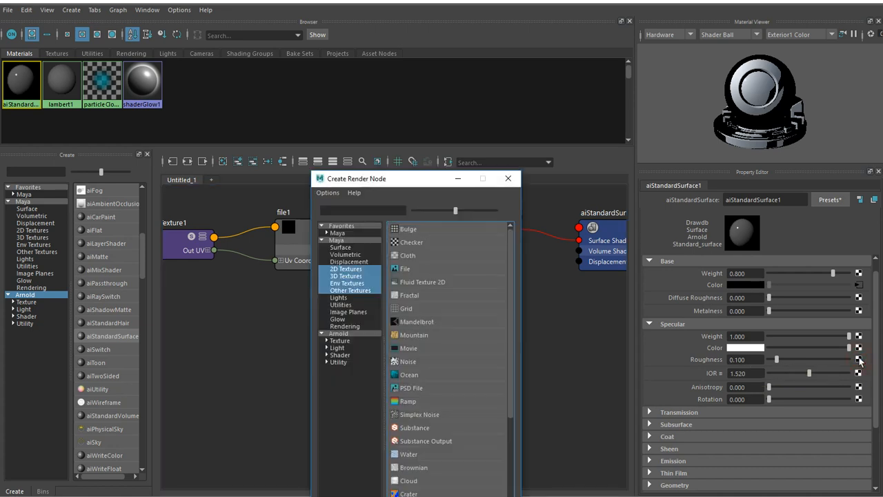
left_click(418, 270)
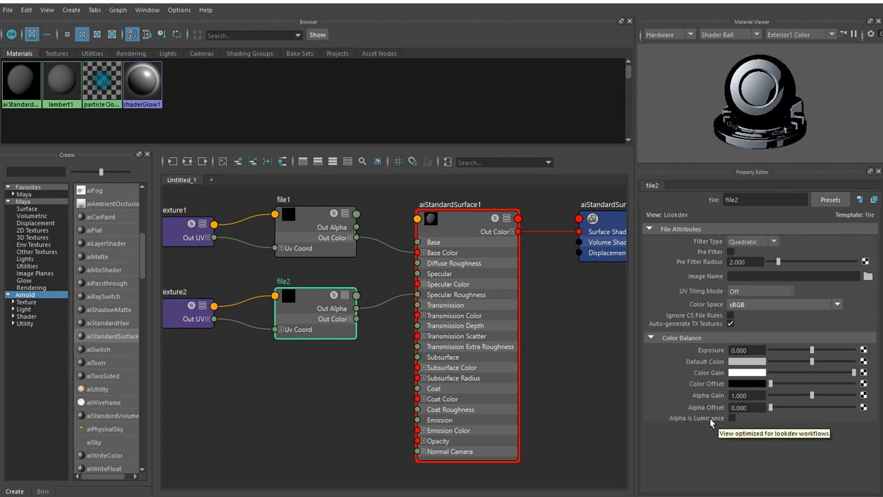
Connect file2's Out Color R to the Specular Roughness of aiStandardSurface1 in place of Out Alpha, and show the material's attributes.
left_click(349, 320)
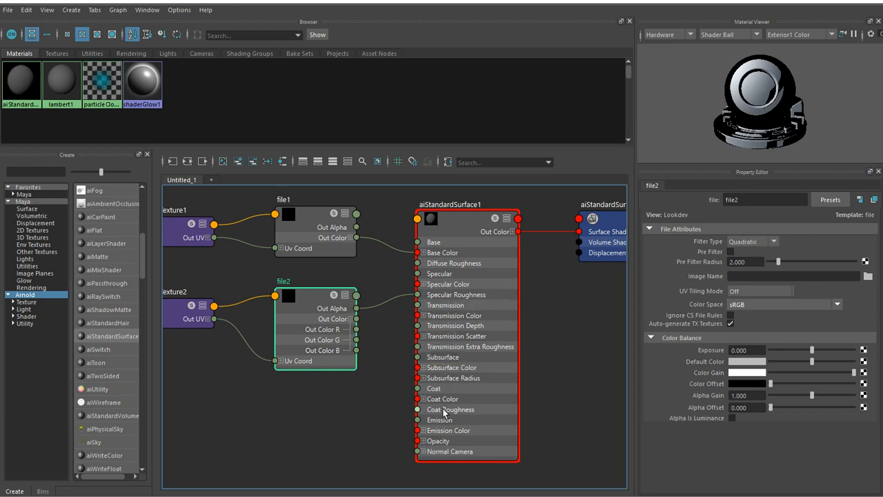
left_click(350, 318)
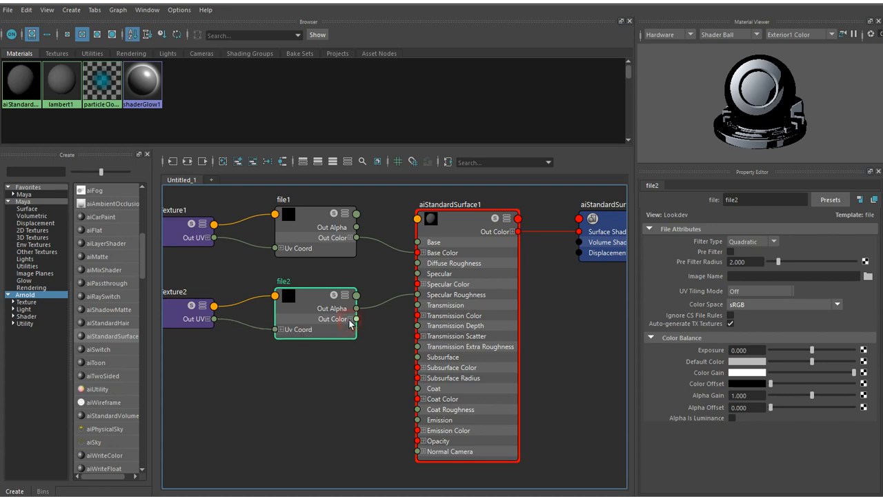
left_click(350, 318)
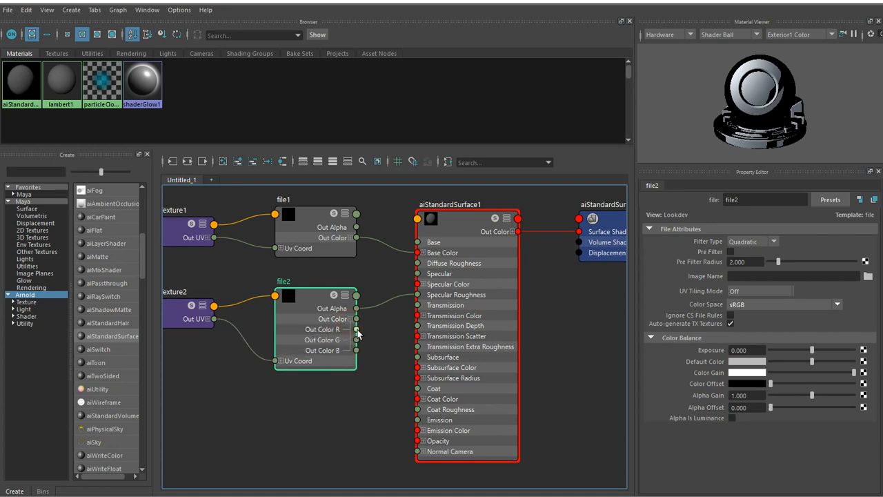
left_click_drag(357, 329, 417, 294)
left_click(464, 226)
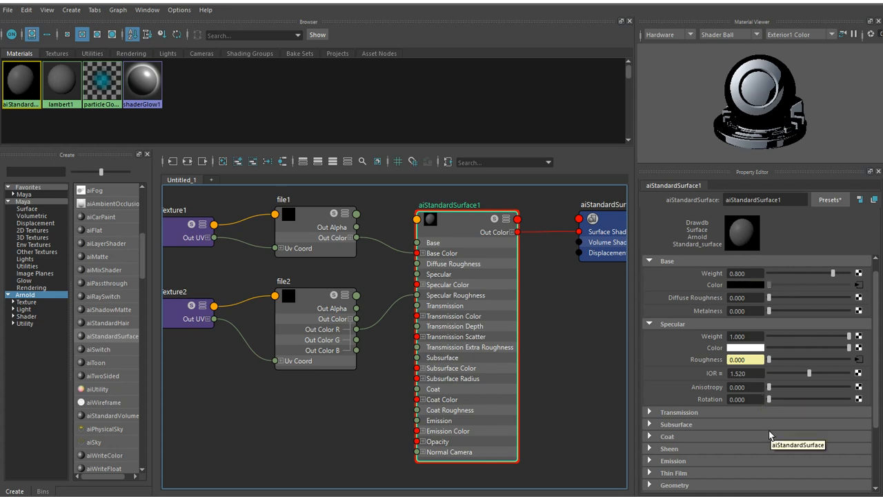
left_click_drag(769, 387, 738, 397)
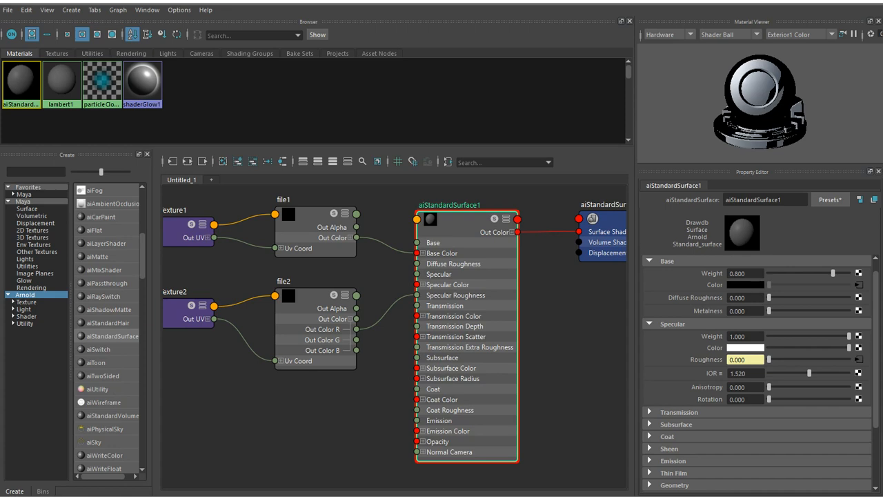
Switch to Photoshop, minimize the document window, and convert the document to 32 Bits/Channel.
key("alt+Tab")
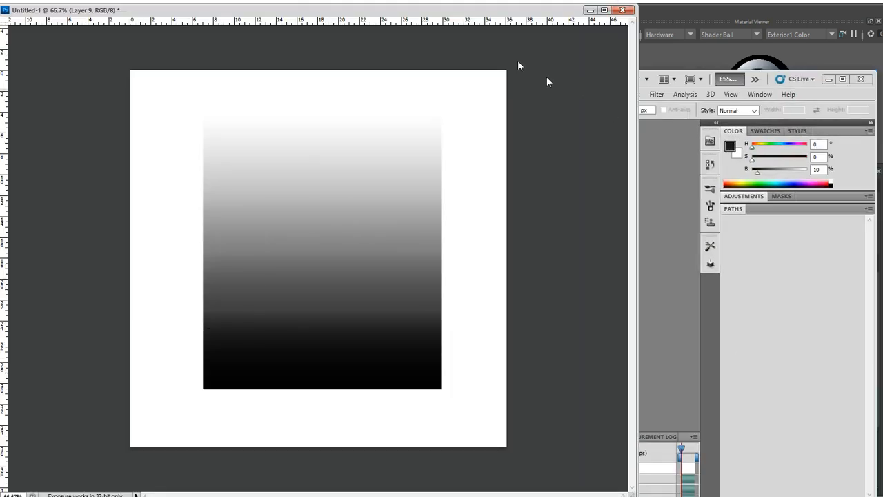
left_click(594, 11)
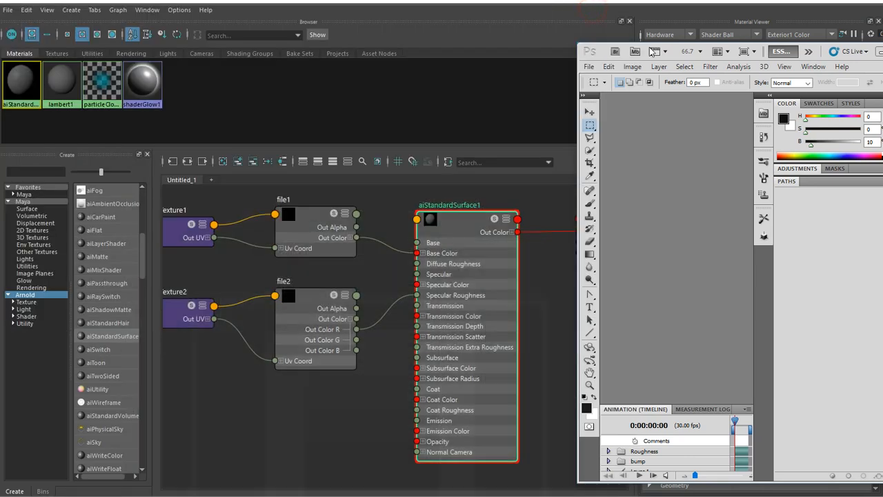
left_click_drag(607, 52, 400, 36)
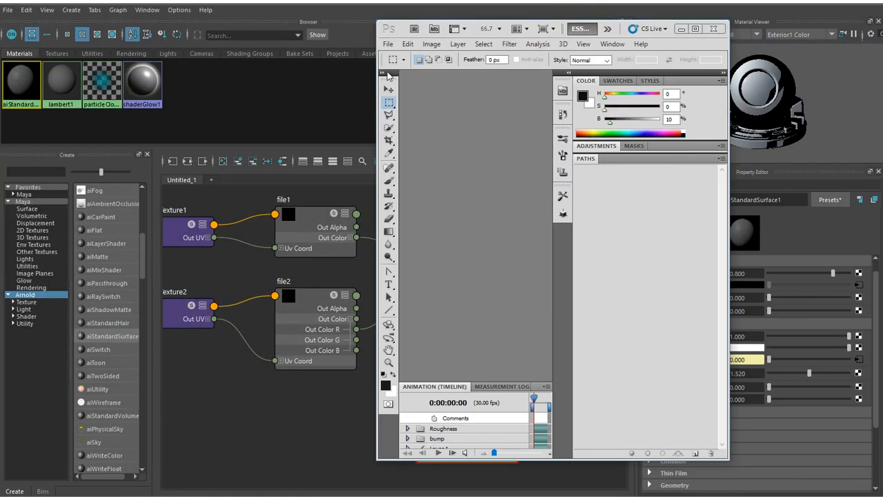
left_click(431, 43)
mouse_move(454, 60)
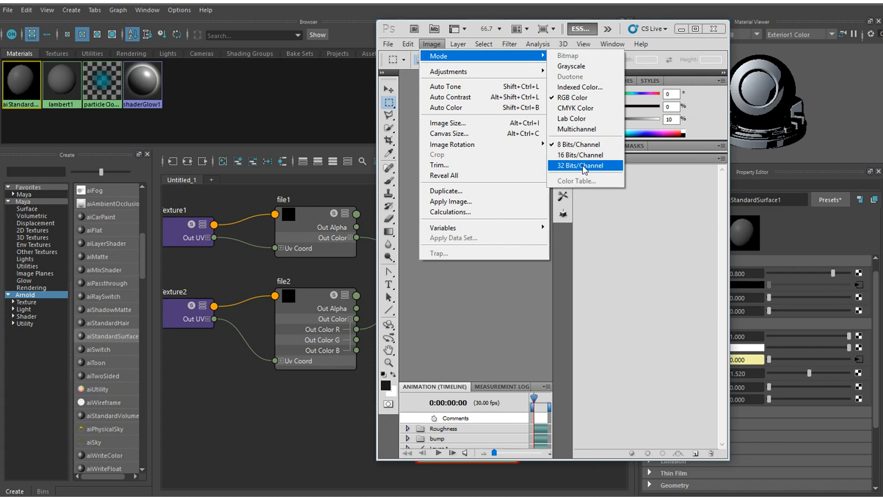
left_click(583, 166)
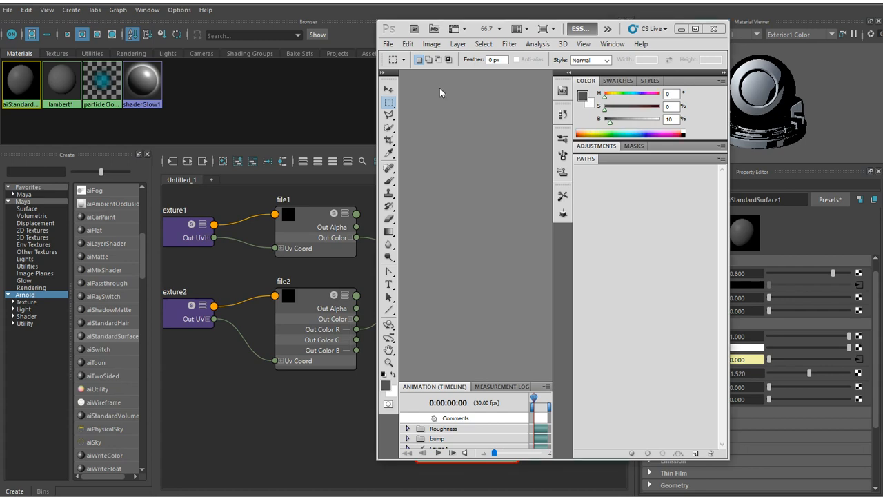
Try a 32-bit red value of 4 for the foreground color, and discard the change.
left_click(385, 385)
left_click_drag(533, 268, 526, 156)
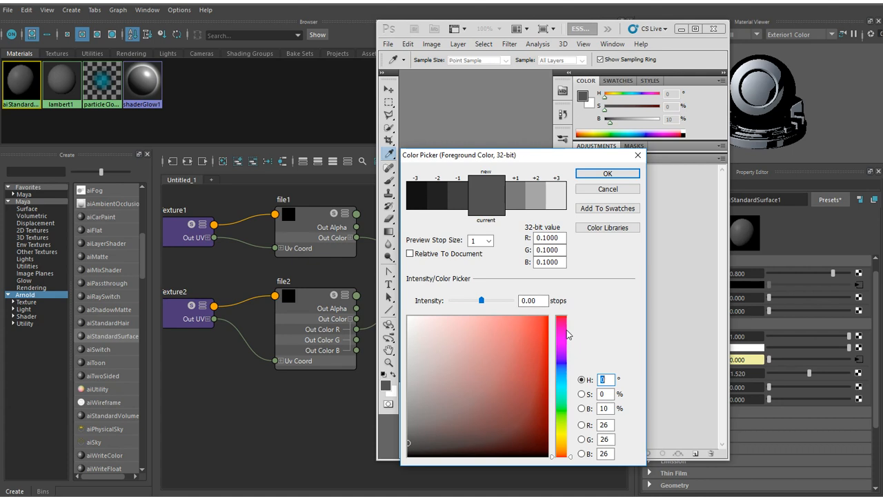
left_click(548, 238)
type("4")
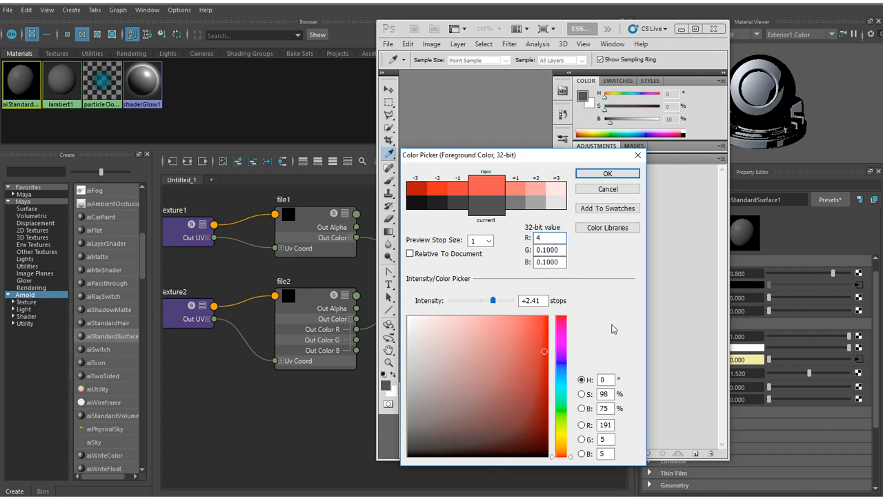
left_click(608, 189)
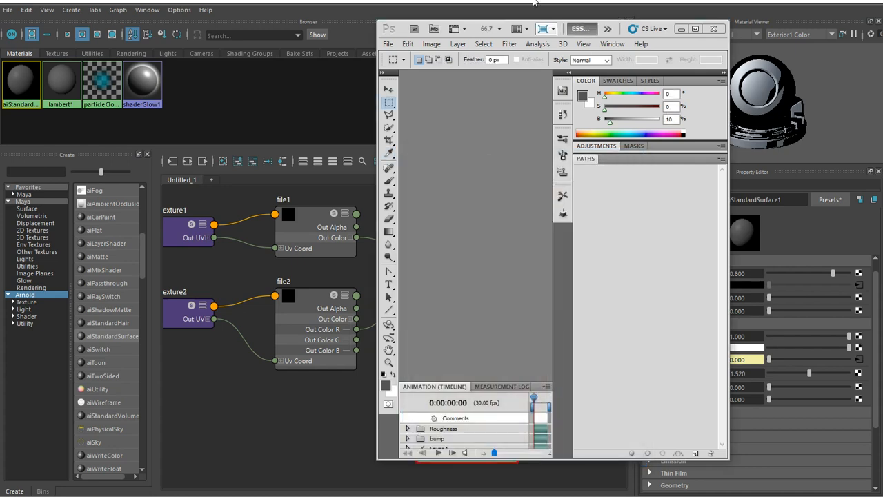
Return to Maya's Hypershade and select the file2 texture node.
left_click(511, 2)
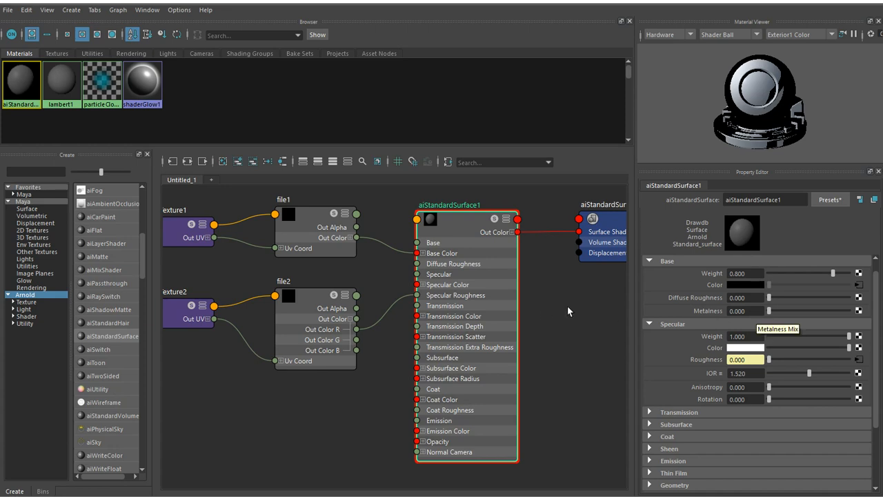
left_click(301, 299)
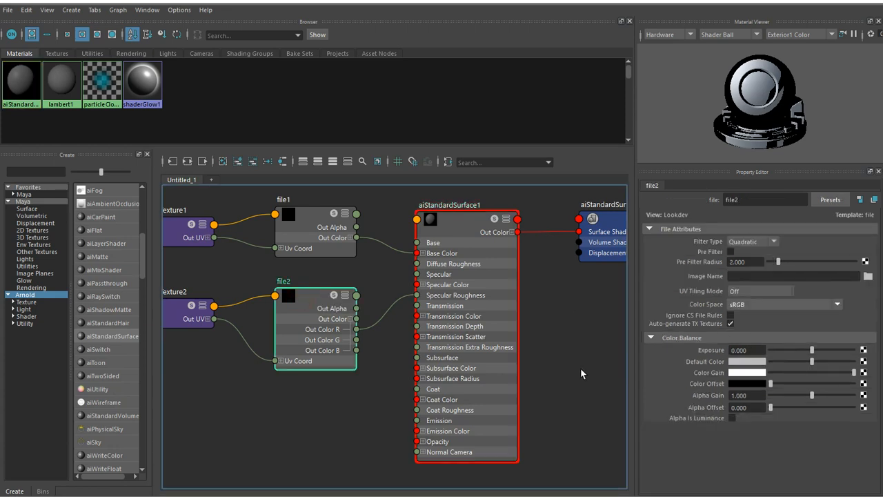